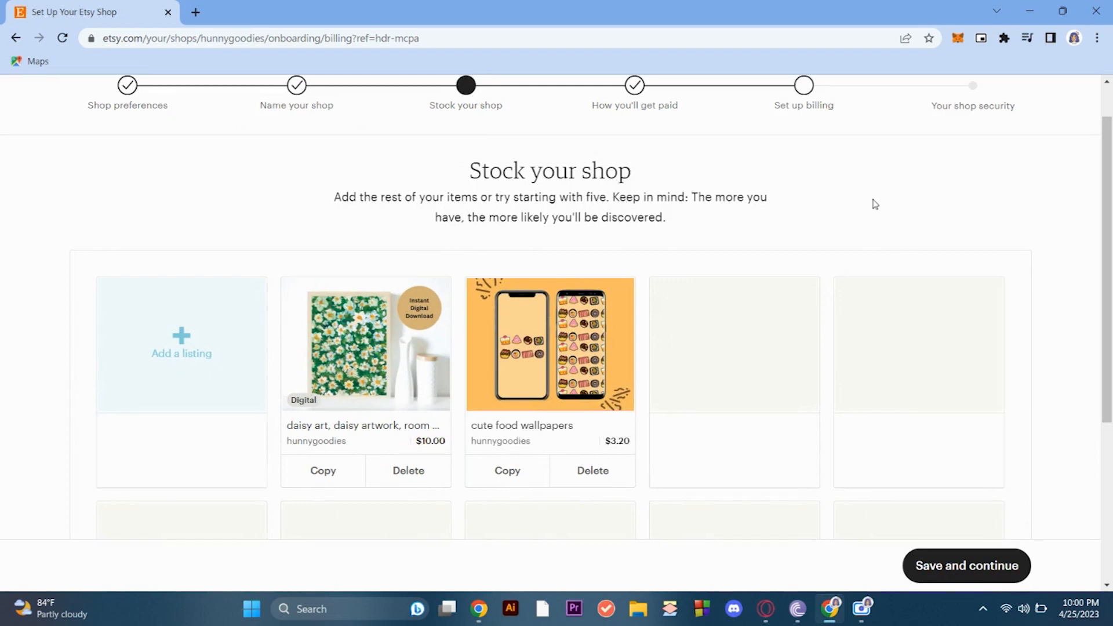
- Open the Etsy website (etsy.com) in a new incognito window
scroll(586, 246, "up", 1)
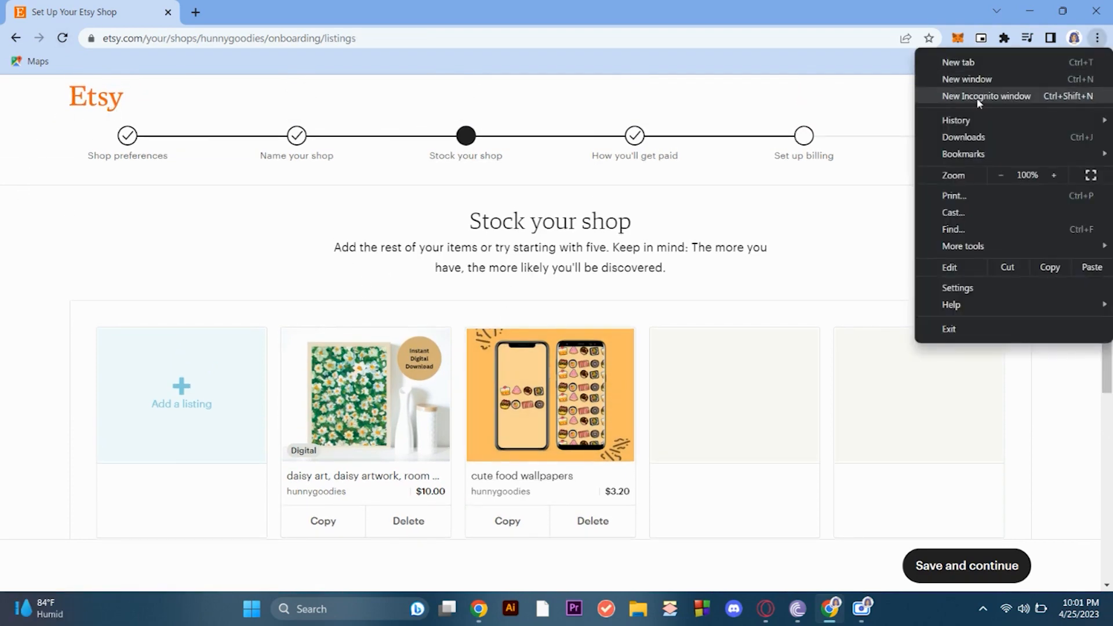
left_click(978, 99)
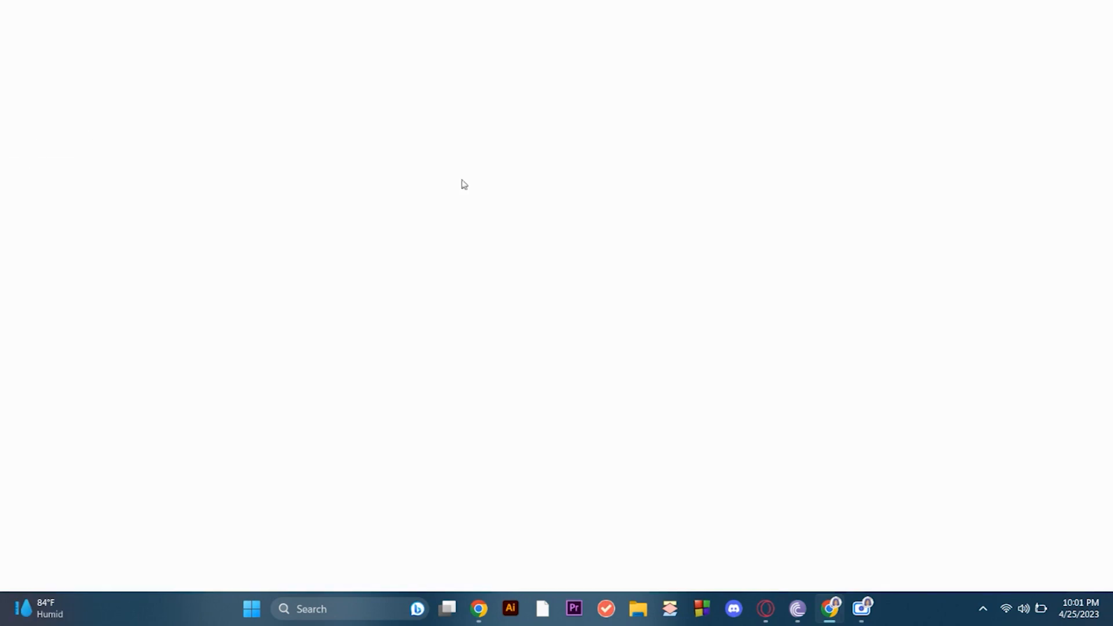
type("etsy.com")
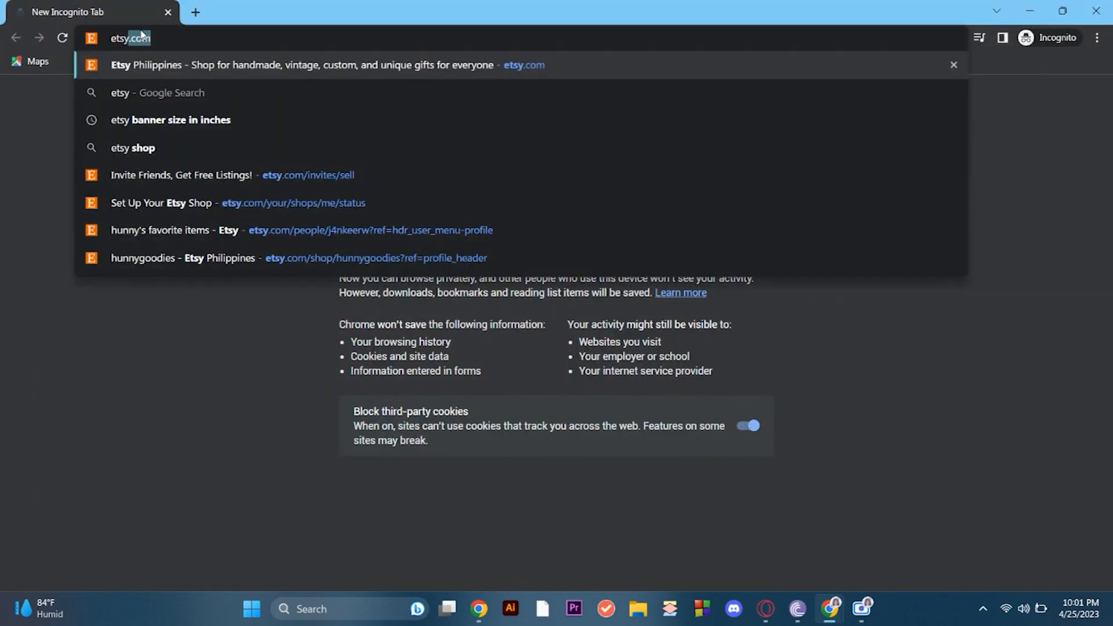
key("Return")
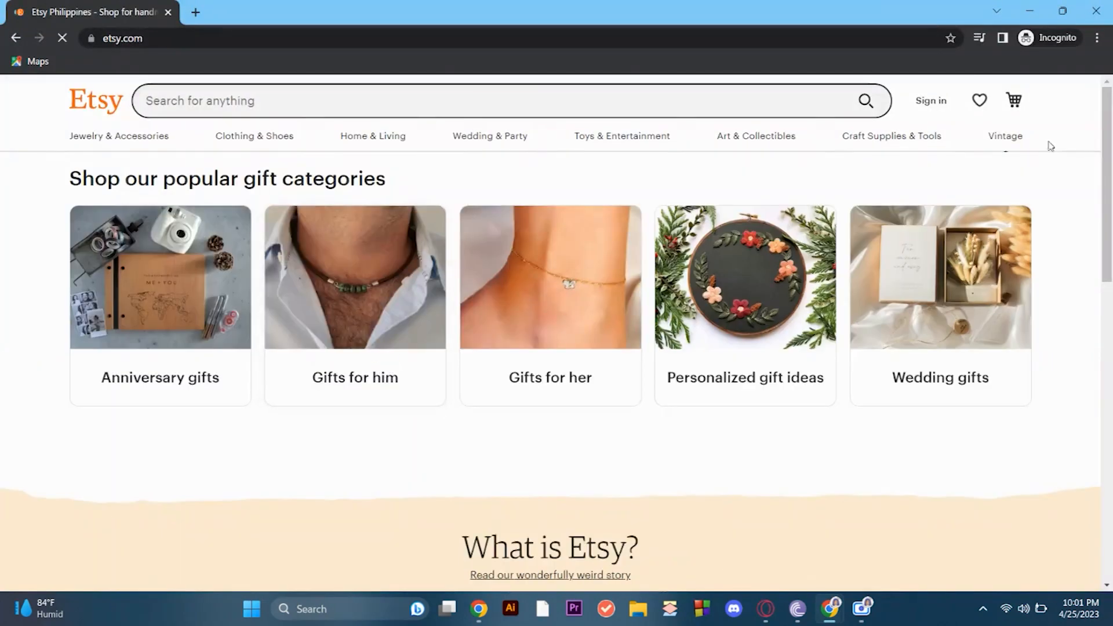
- Start signing in to Etsy with a Google account and translate the sign-in page to English
left_click(935, 103)
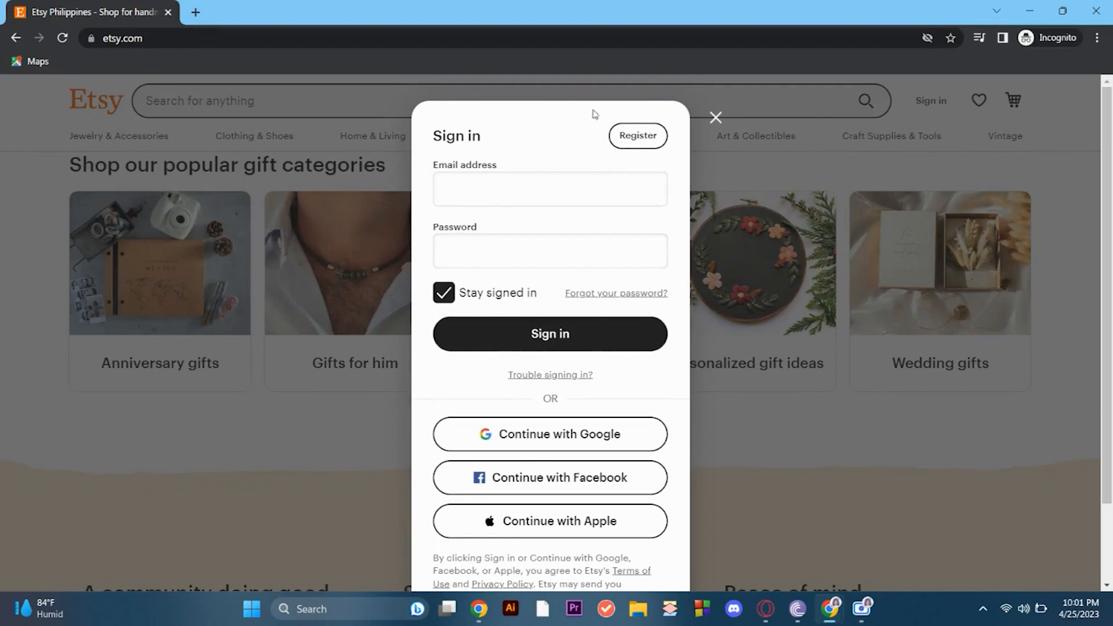
left_click(540, 438)
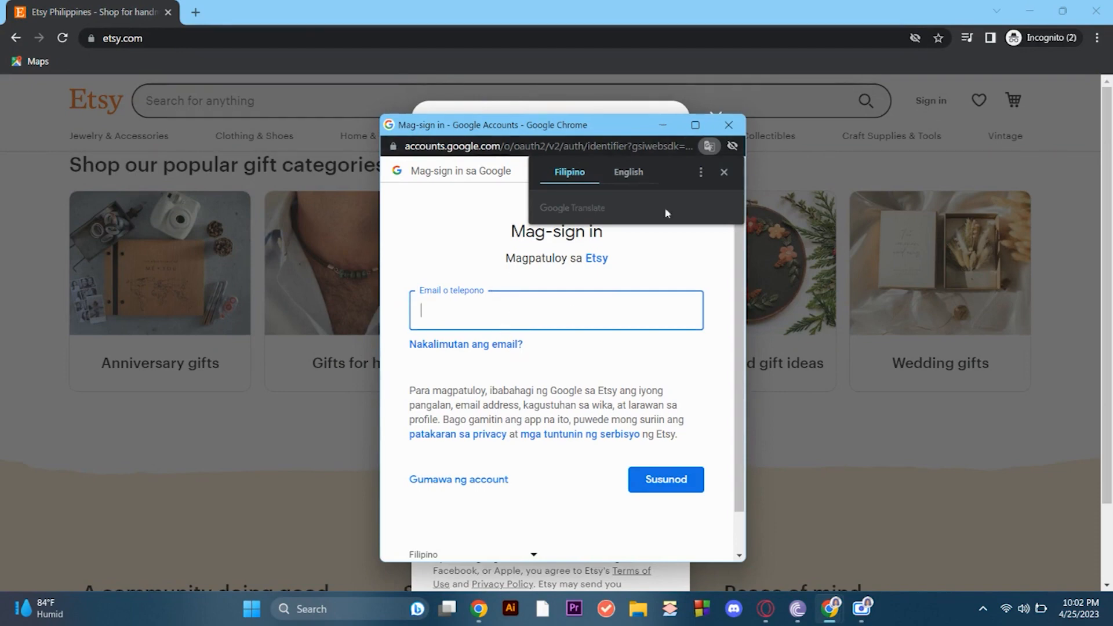
left_click(629, 172)
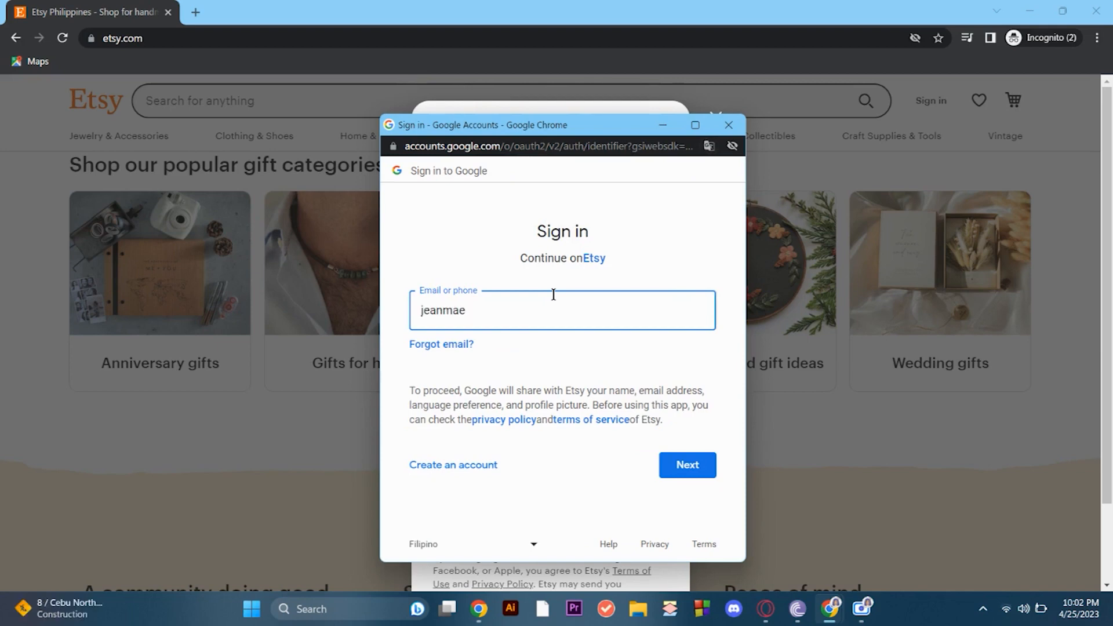
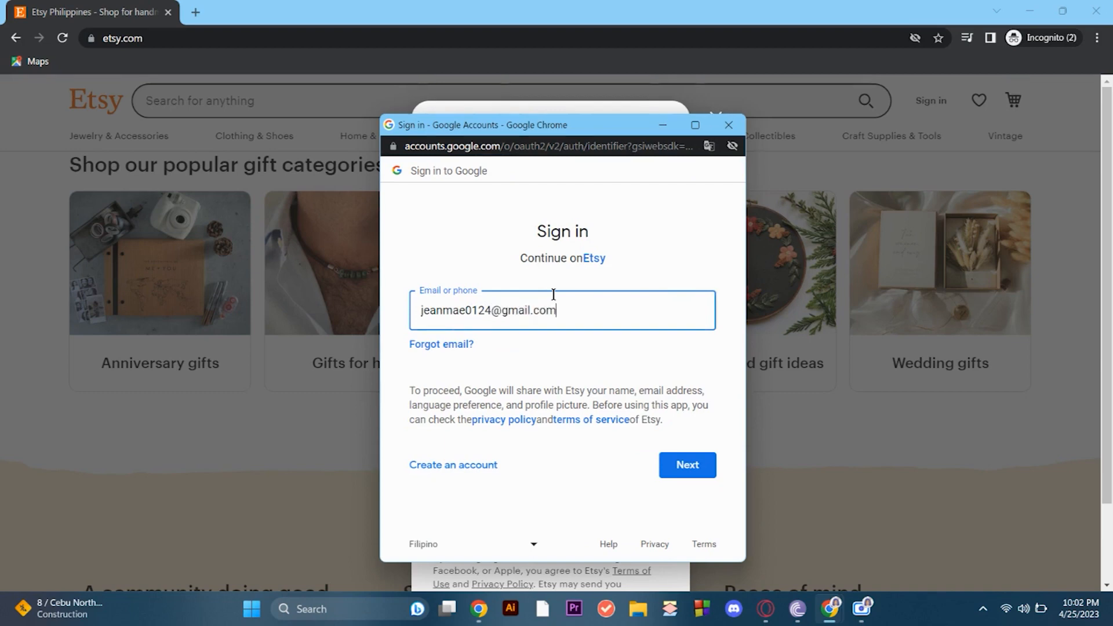
- Enter the Google account's e-mail address and password, and complete the sign-in to Etsy
left_click(685, 464)
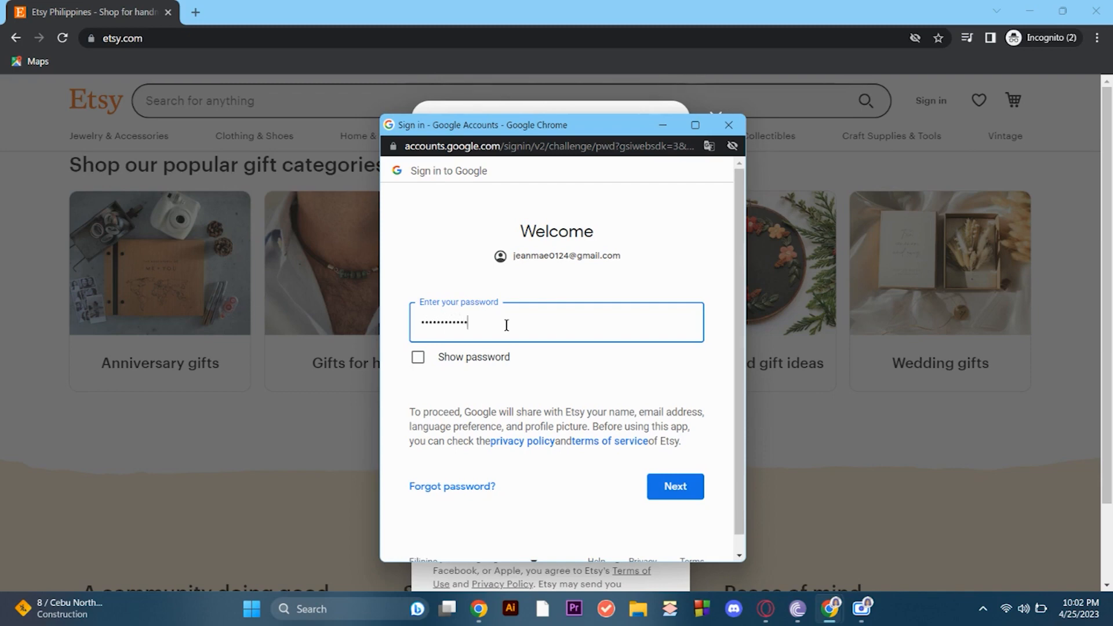
key("Return")
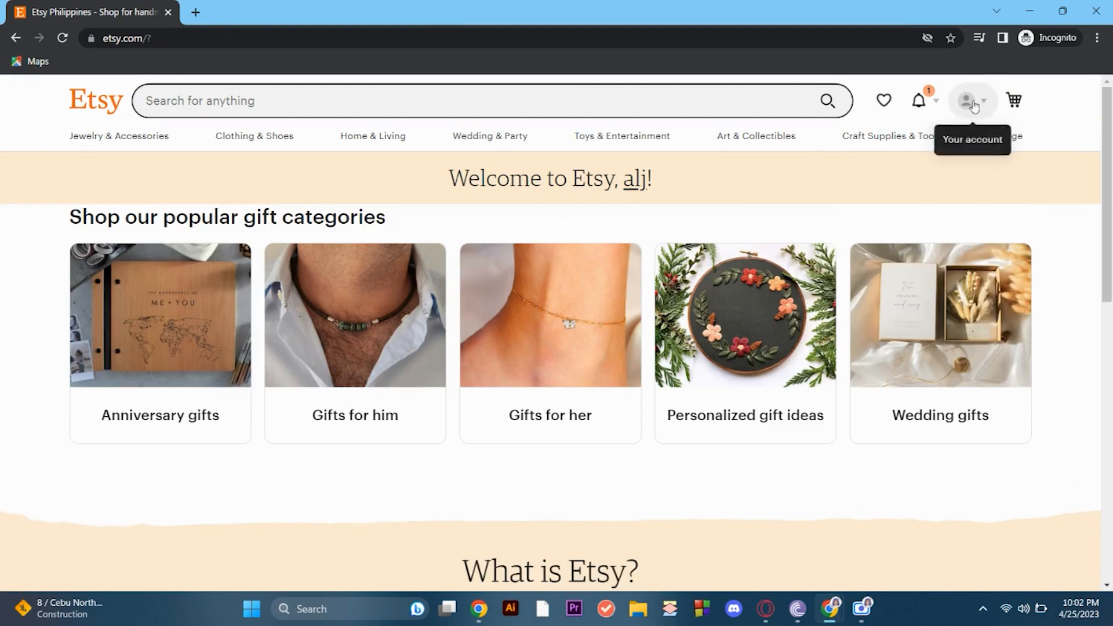
- Open Sell on Etsy from the account options, get started, and begin the seller questionnaire
left_click(974, 106)
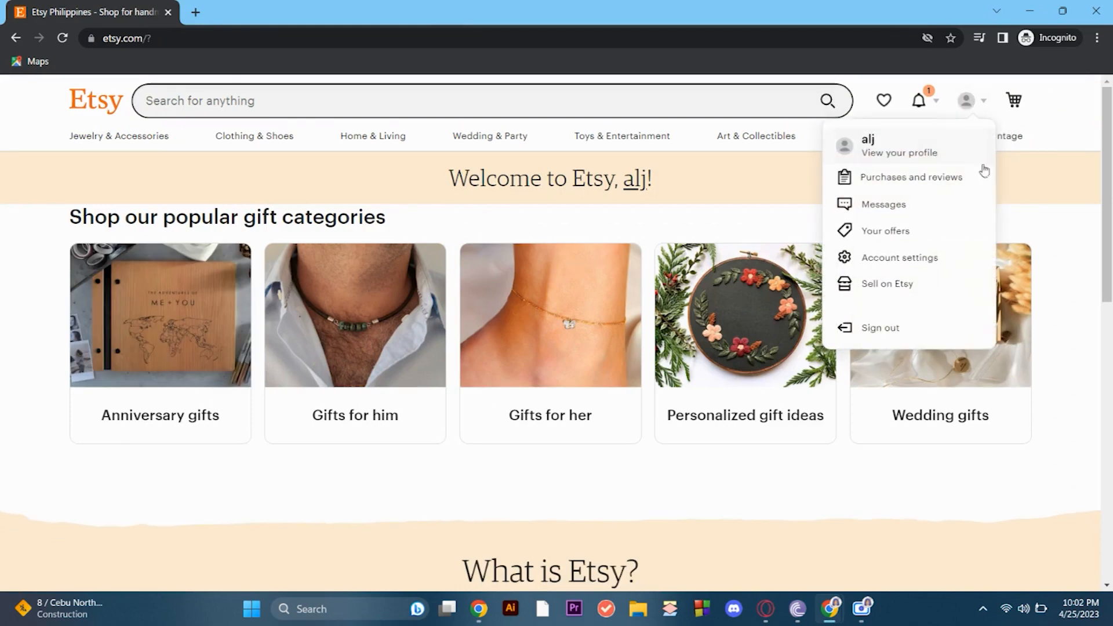
left_click(934, 289)
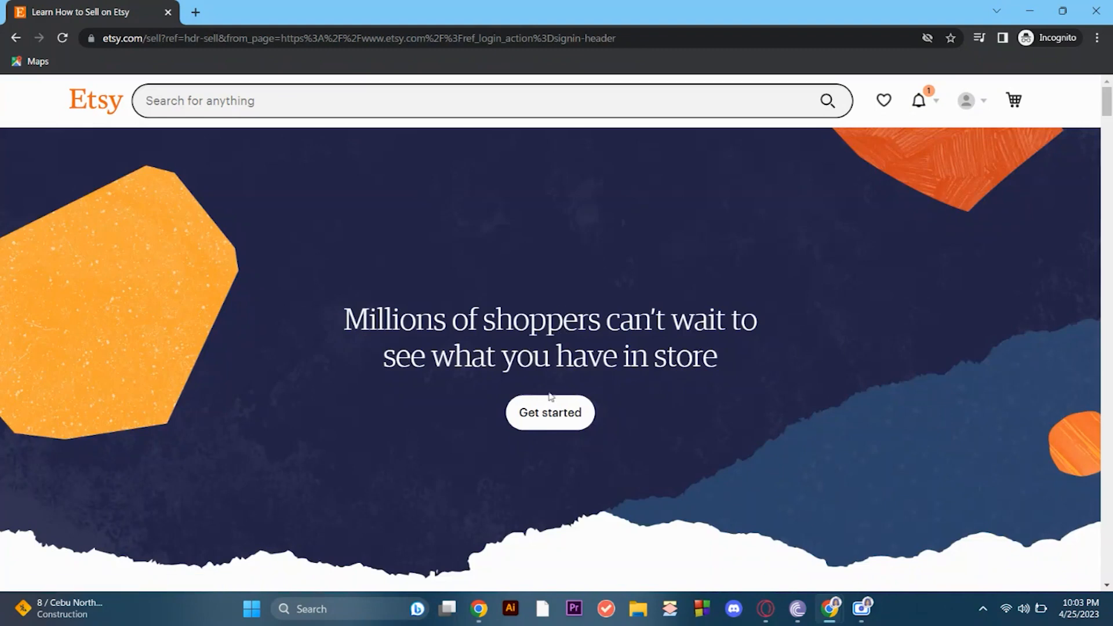
left_click(551, 418)
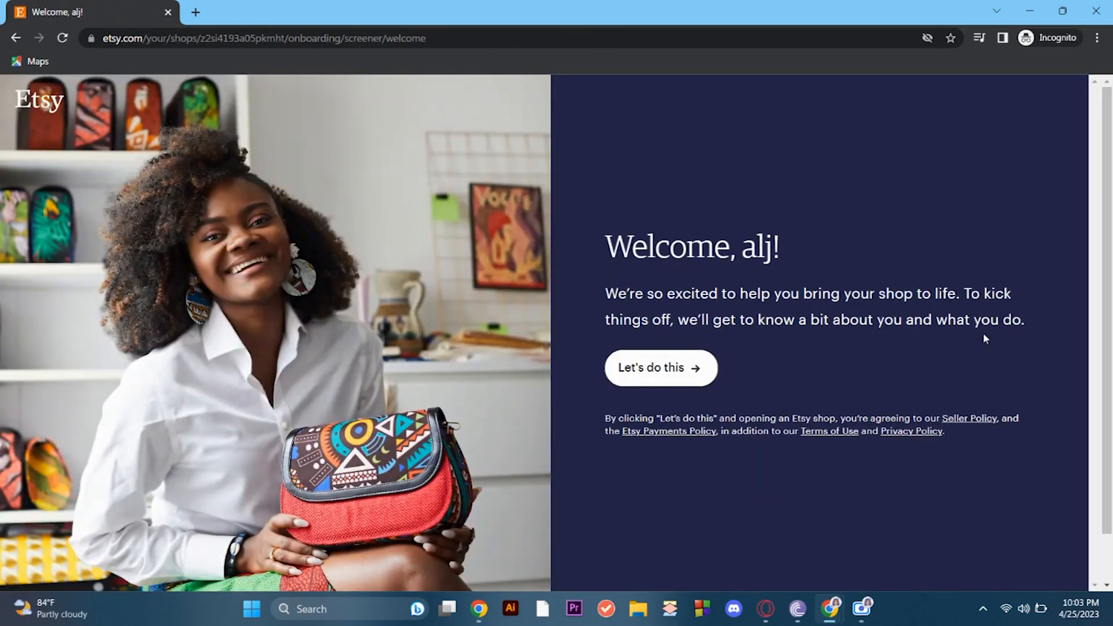
left_click(670, 368)
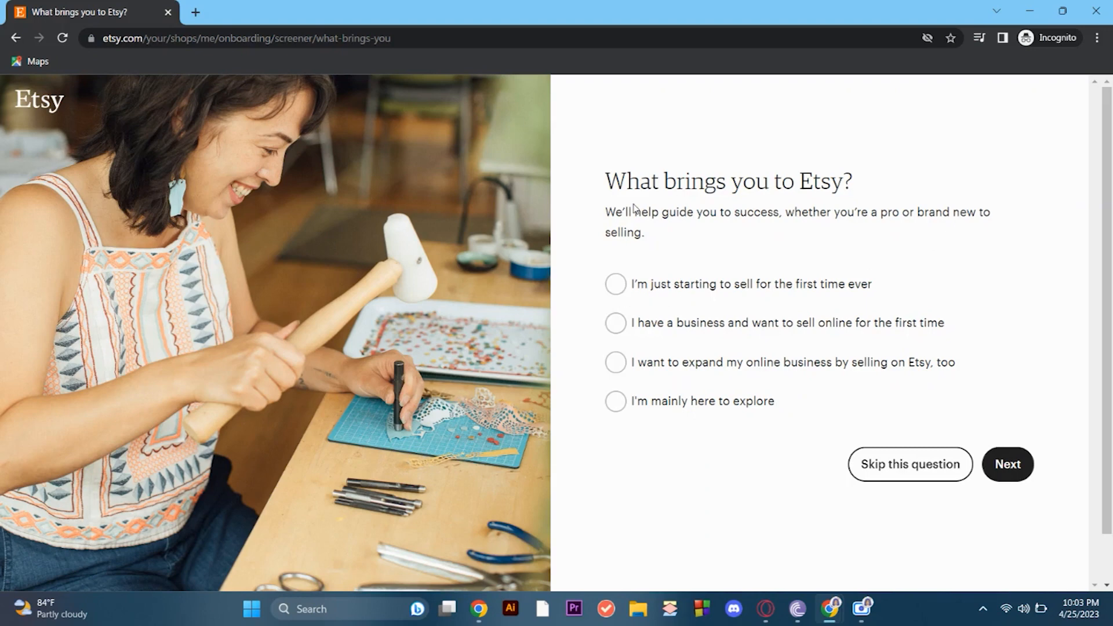
- Answer "What brings you to Etsy?" with "I'm just starting to sell for the first time ever" and continue
left_click_drag(612, 192, 862, 186)
left_click(859, 239)
left_click(615, 293)
left_click(1007, 465)
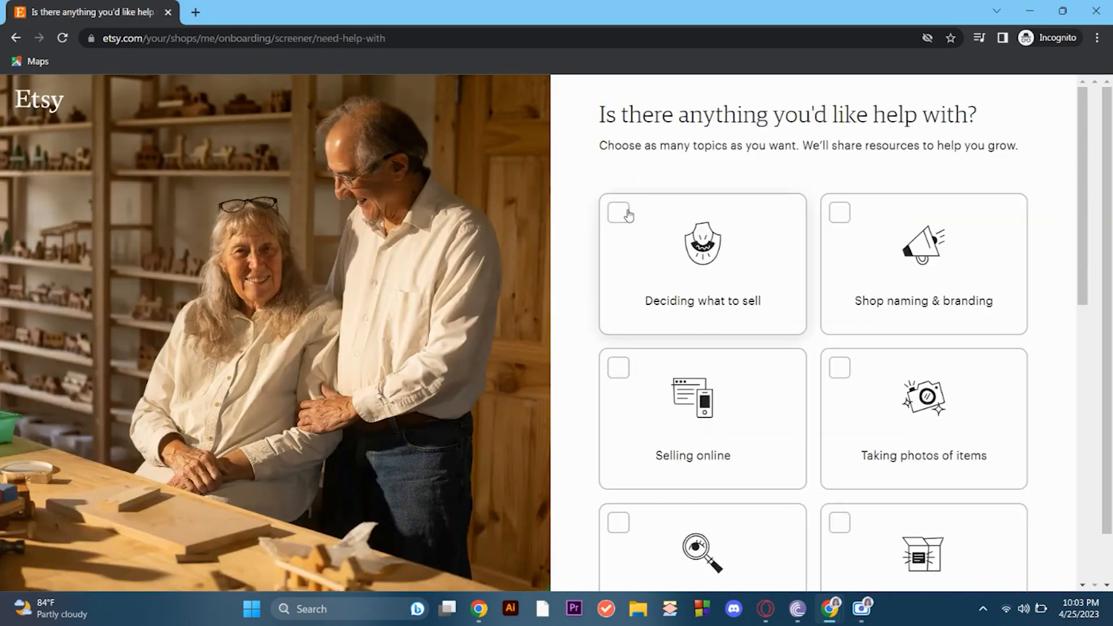
- Select help topics Deciding what to sell, Shop naming & branding, Selling online, Taking photos of items, Getting discovered in search, Packing & shipping, and Pricing items
left_click(619, 212)
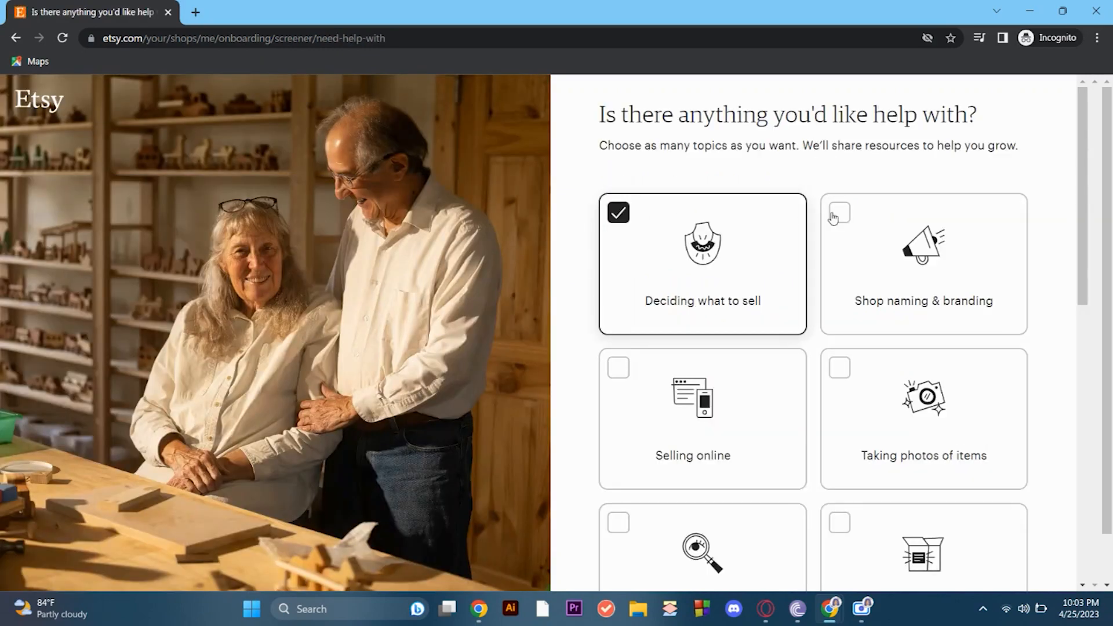
left_click(839, 214)
left_click(619, 368)
left_click(844, 370)
scroll(845, 373, "down", 3)
left_click(635, 318)
left_click(851, 313)
left_click(618, 461)
- Add the help topics Understanding finances & fees, Moving existing listings to Etsy, and Marketing to new audiences, and continue
scroll(690, 373, "down", 3)
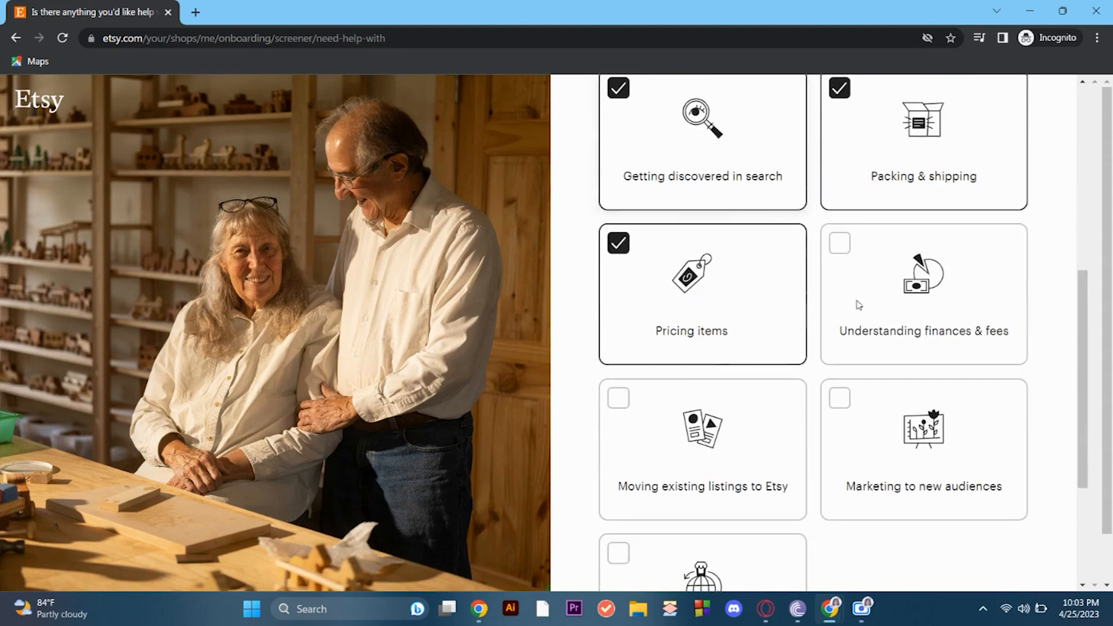
left_click(840, 243)
left_click(618, 399)
left_click(841, 399)
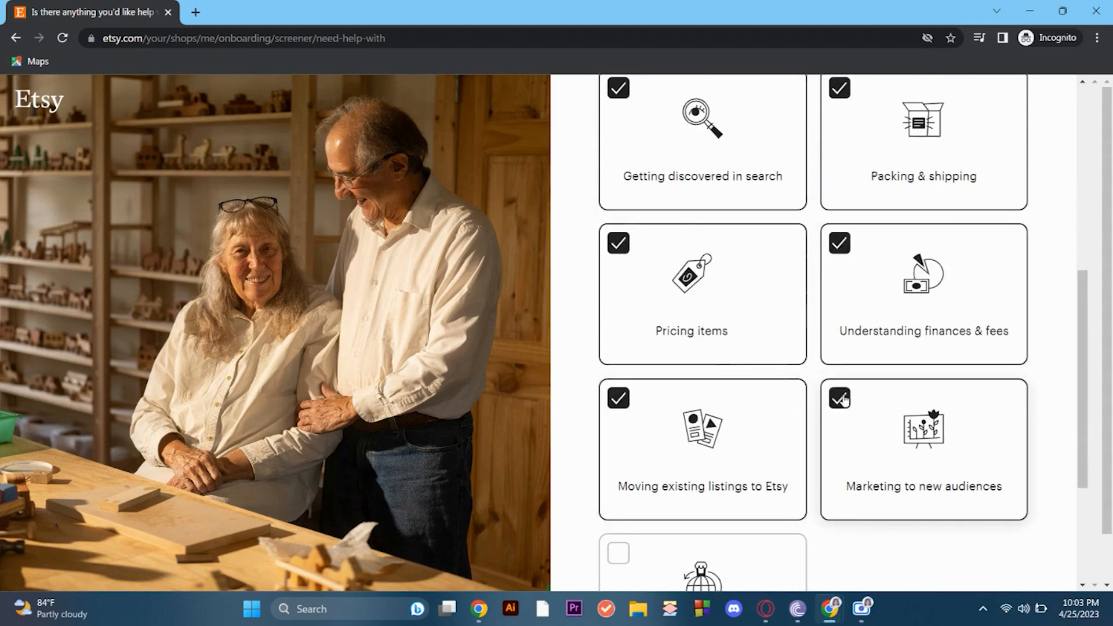
scroll(844, 400, "down", 3)
left_click(998, 520)
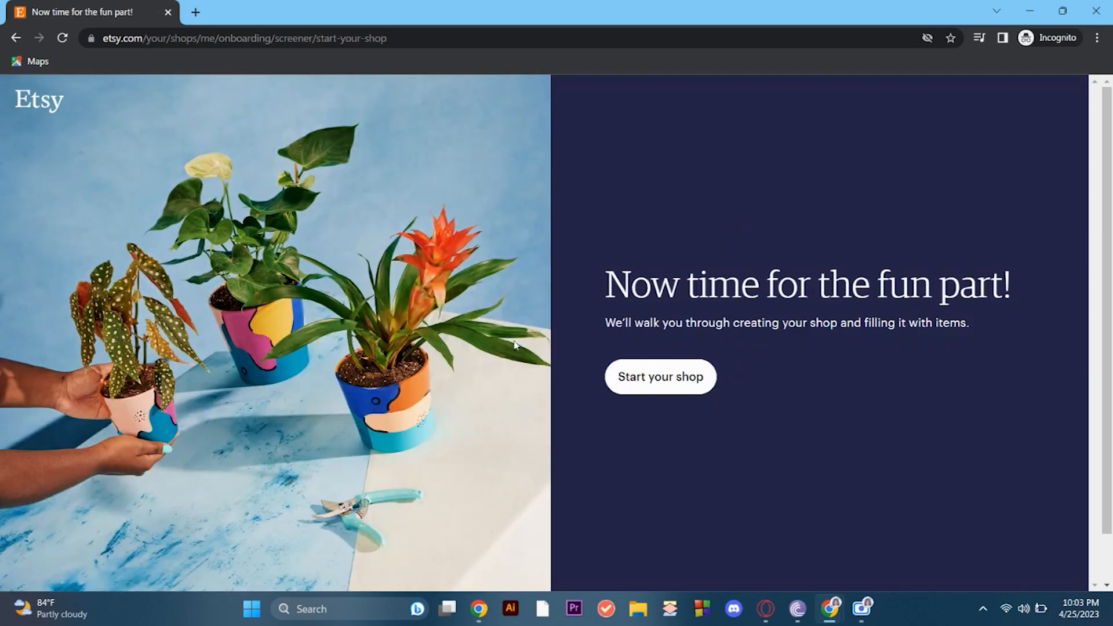
- Start the shop and save its preferences with English, Philippines and Philippine Peso as language, country and currency
left_click(676, 380)
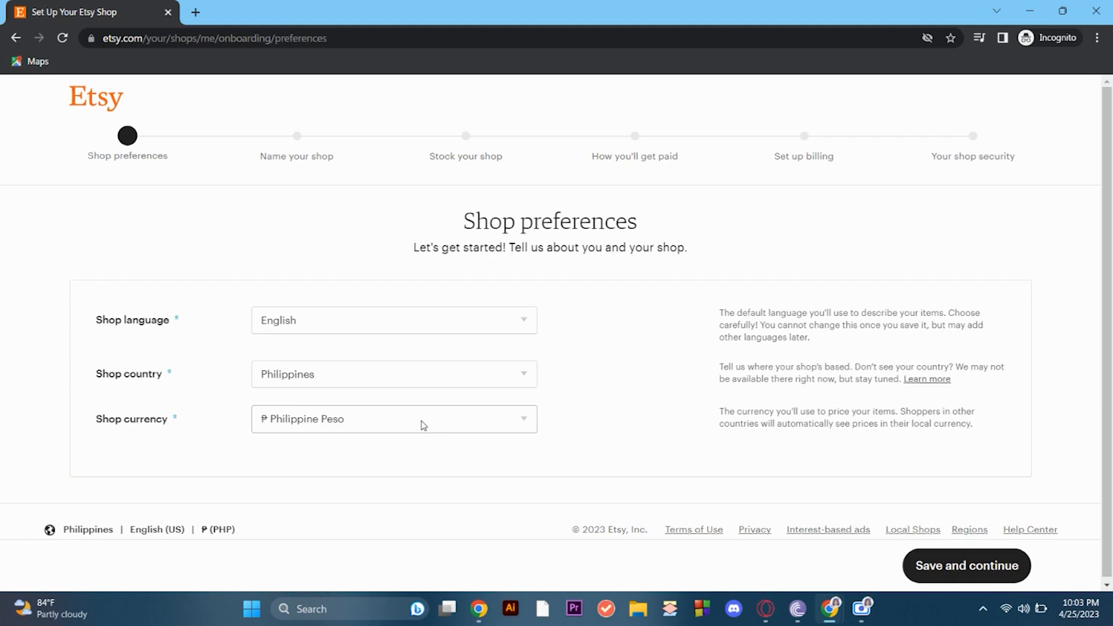
left_click(355, 425)
left_click(400, 427)
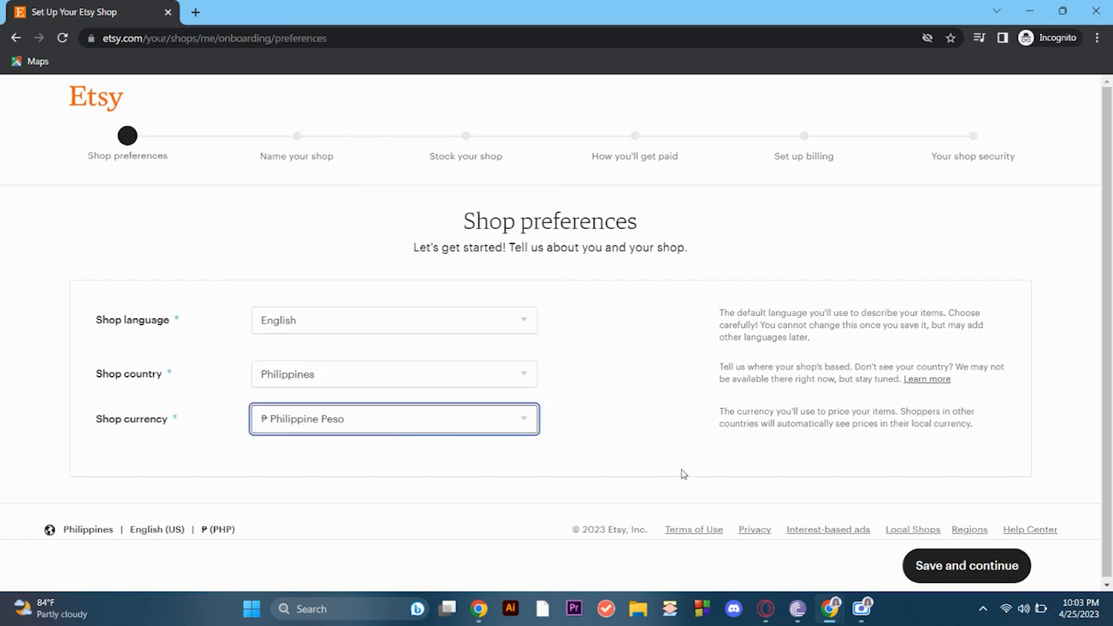
left_click(956, 566)
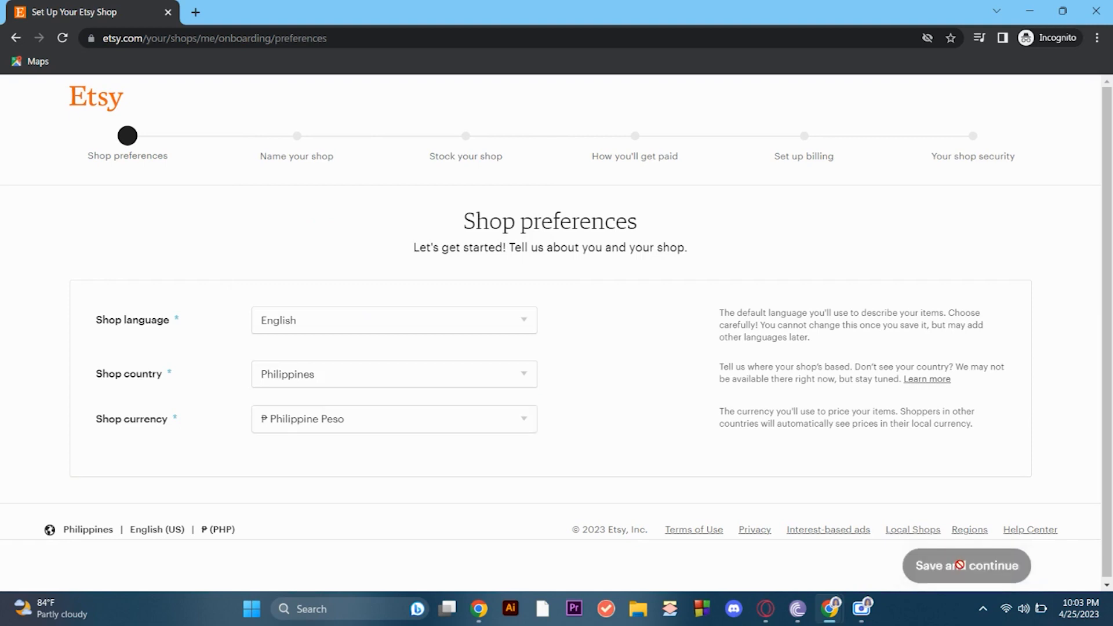
- Try alj24 as the shop name, choose the suggested variant Alj24Crafts, and continue to creating a listing
left_click(406, 355)
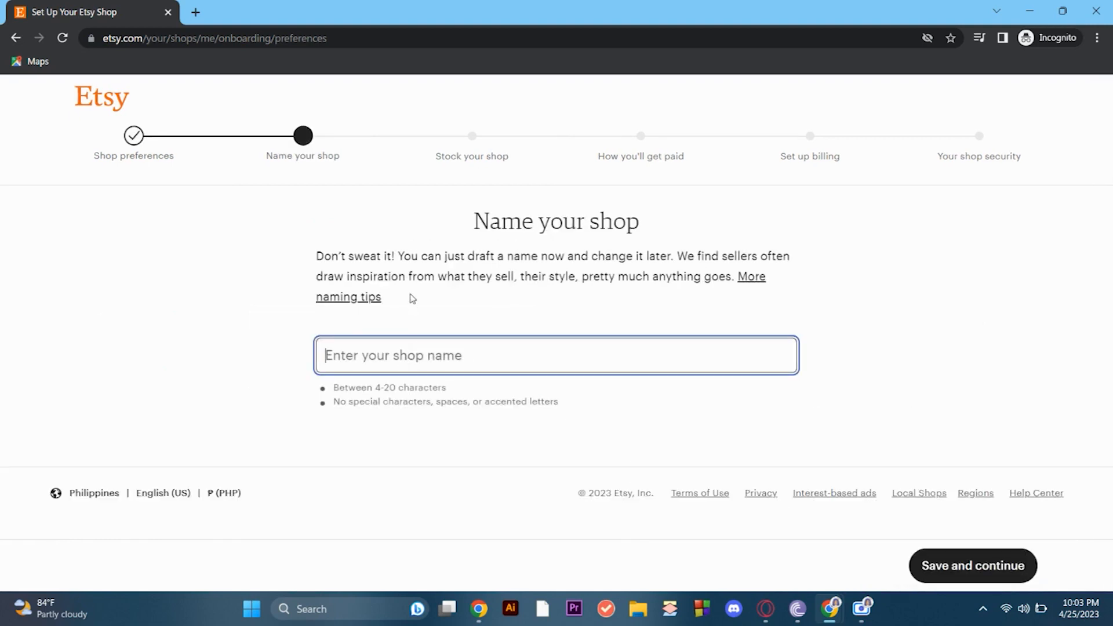
type("alj")
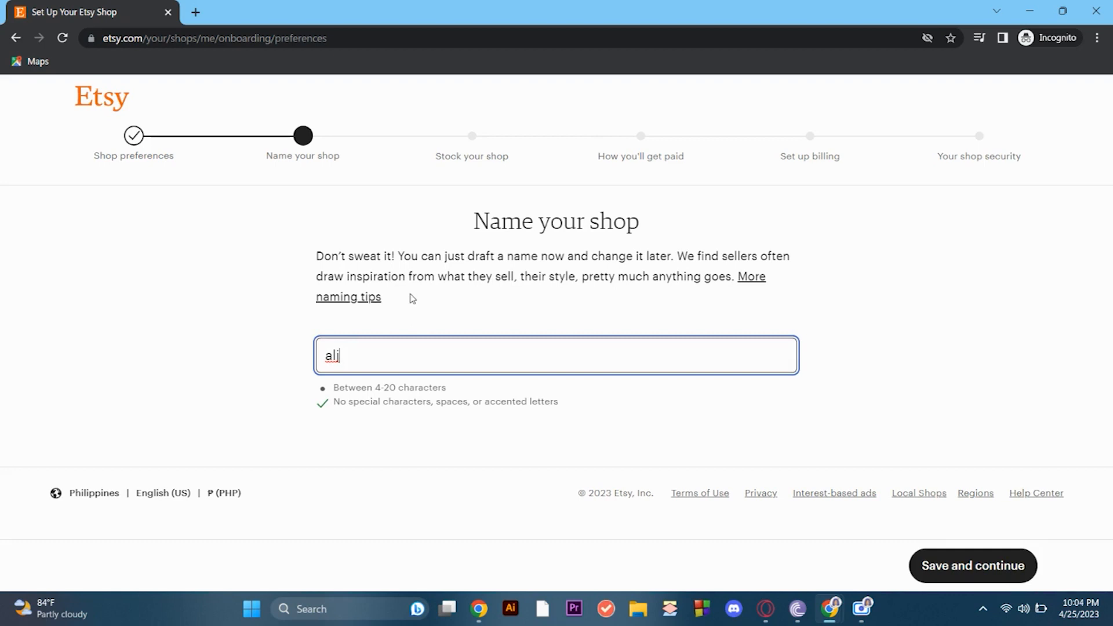
type("24")
scroll(487, 375, "down", 1)
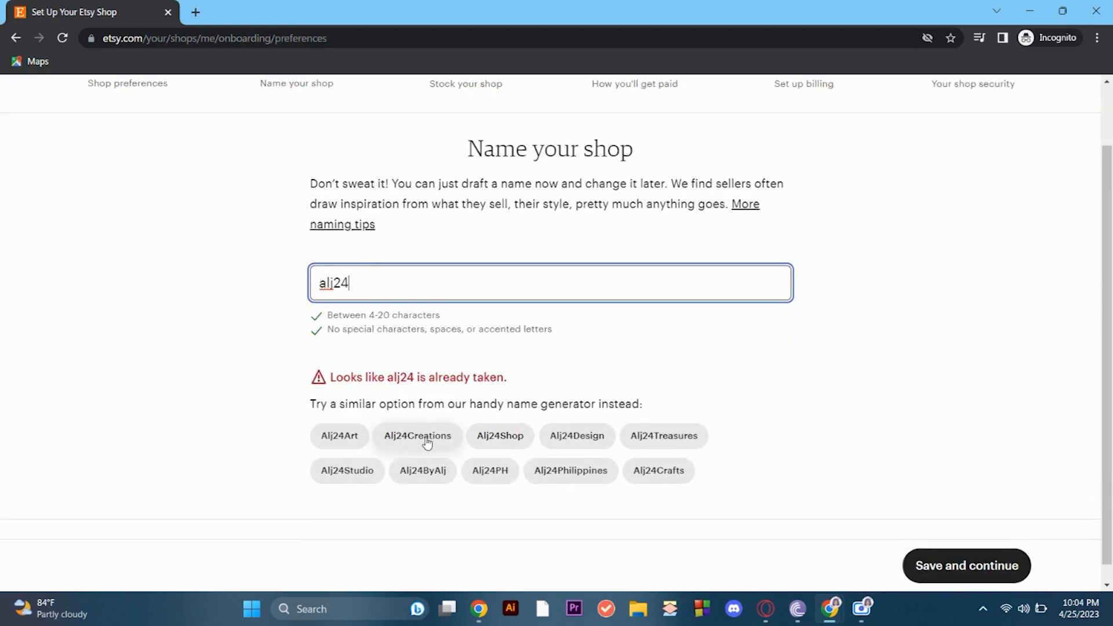
left_click(504, 438)
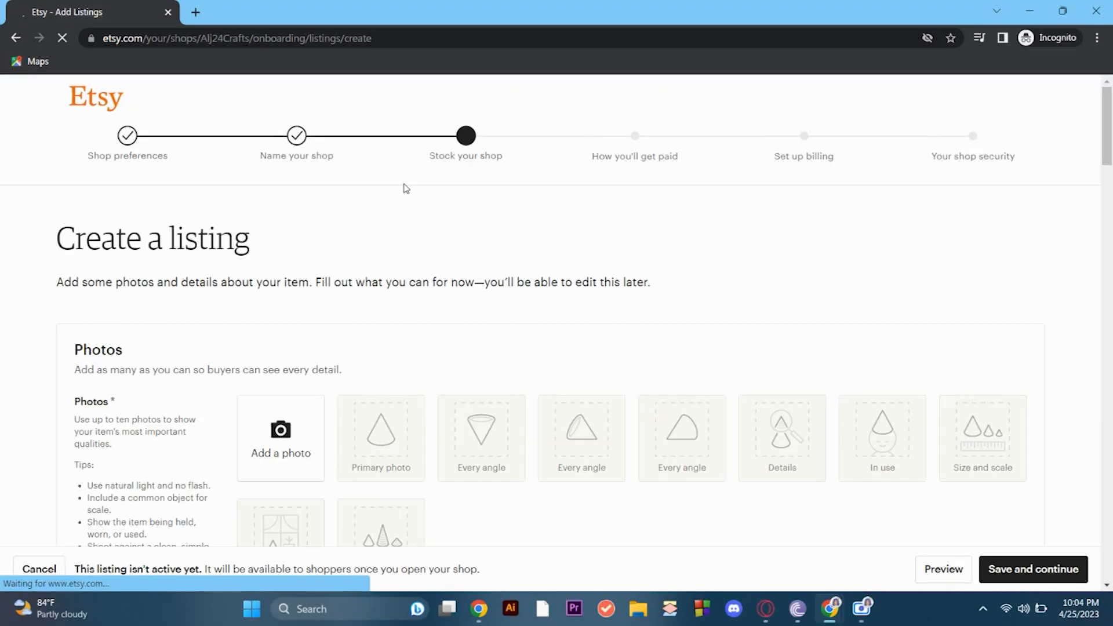
- Look through the new listing form, examining its photo, description, tags, personalization and shipping sections
scroll(454, 342, "down", 2)
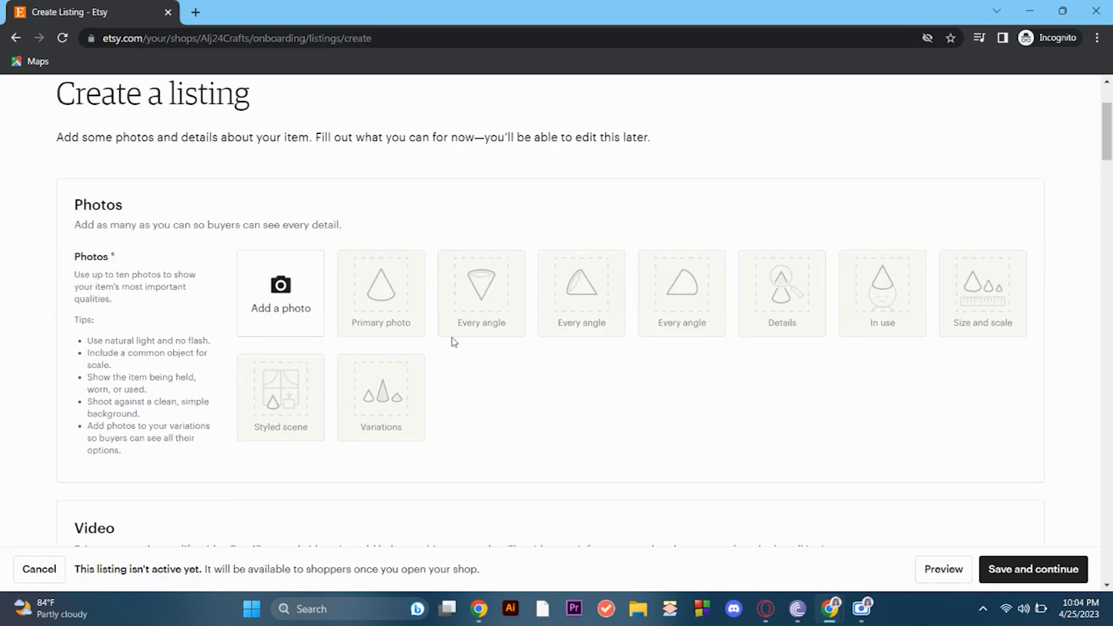
scroll(454, 343, "down", 2)
scroll(382, 348, "down", 4)
scroll(475, 383, "down", 10)
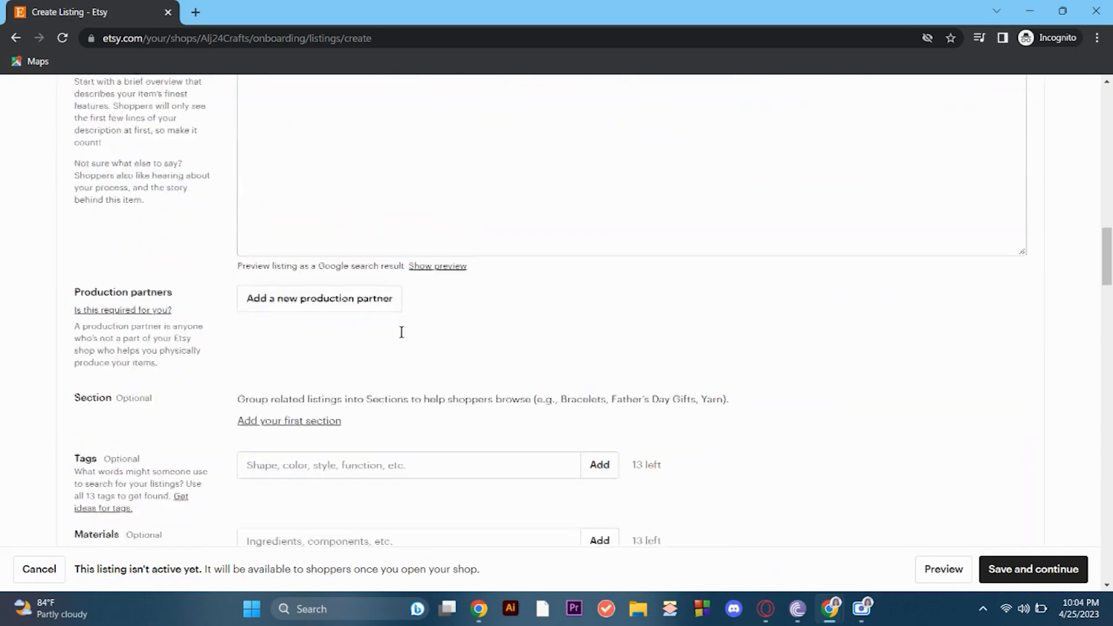
scroll(401, 332, "down", 20)
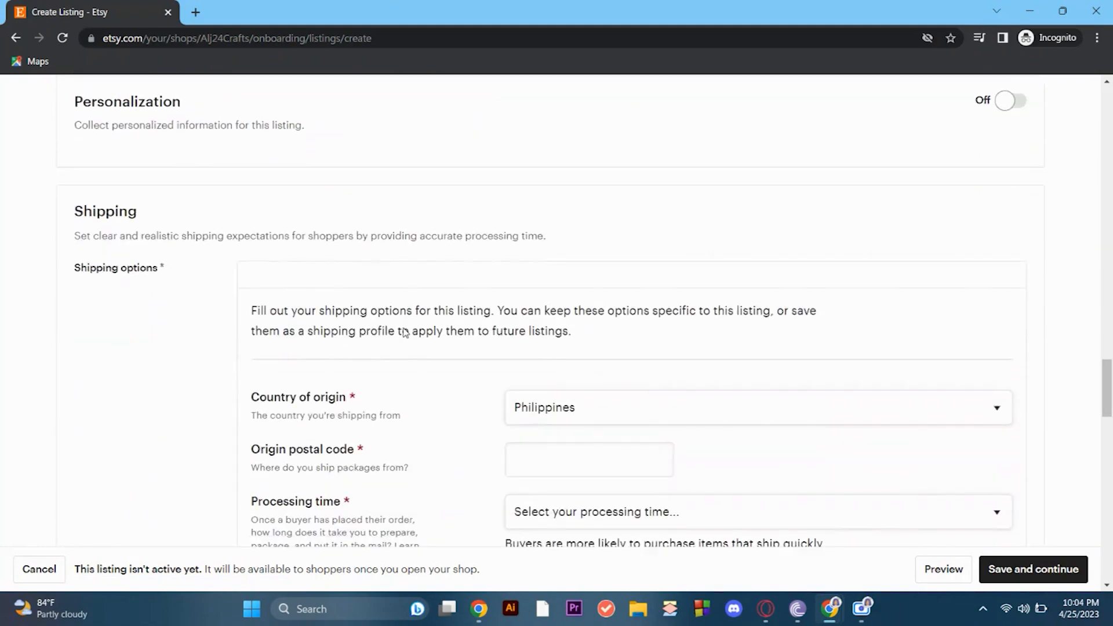
scroll(404, 332, "down", 8)
scroll(426, 389, "down", 7)
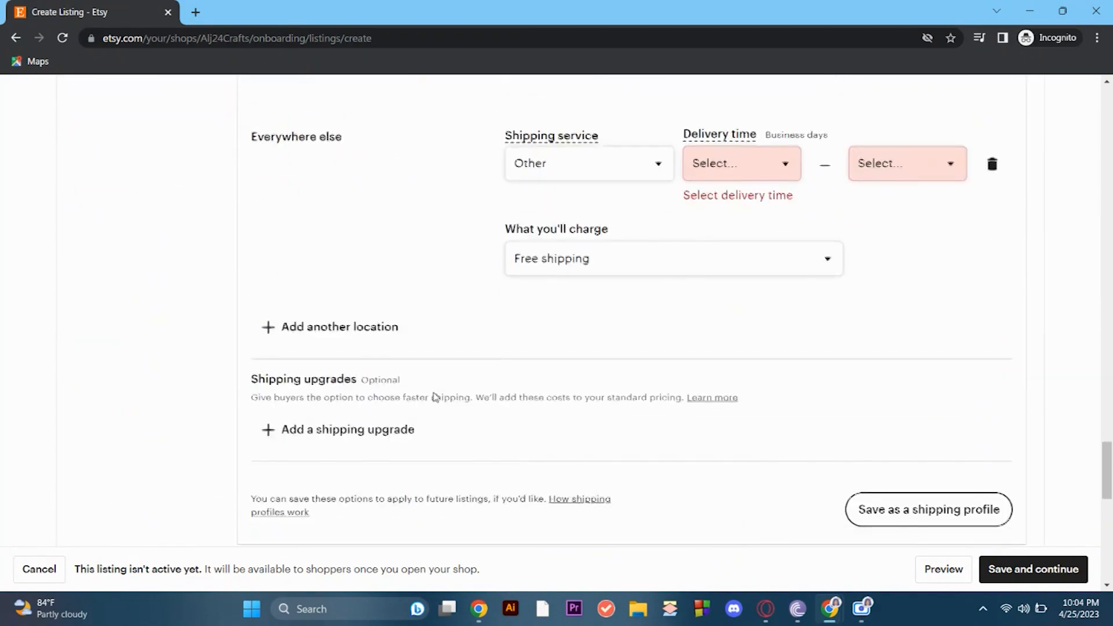
scroll(509, 408, "up", 4)
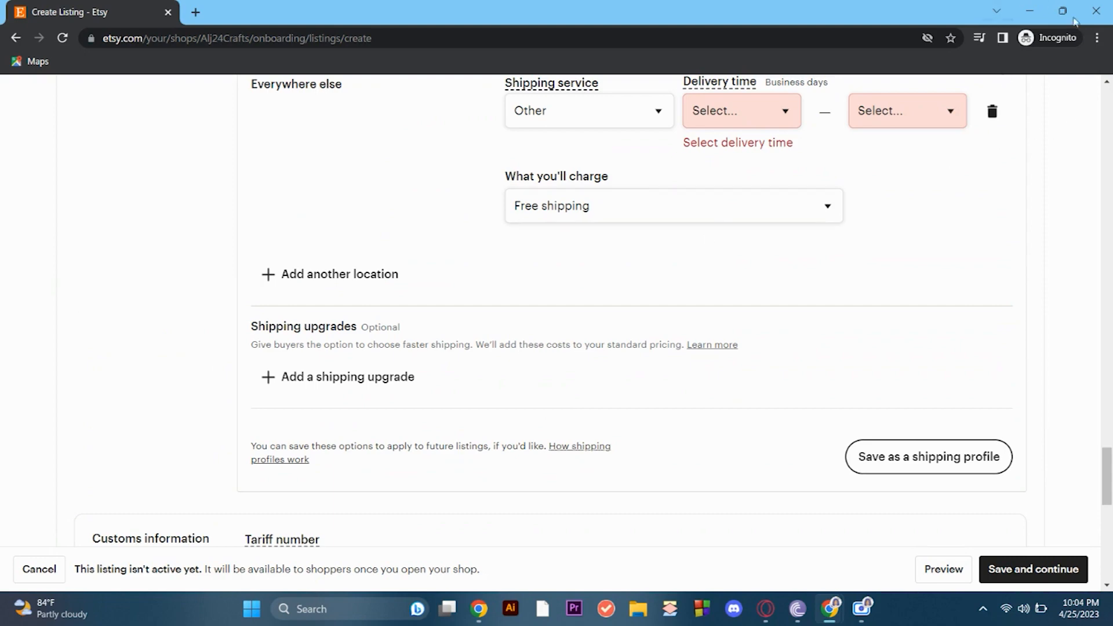
- Switch back to the hunnygoodies shop's stocking page and open the "cute food wallpapers" listing
left_click(1029, 11)
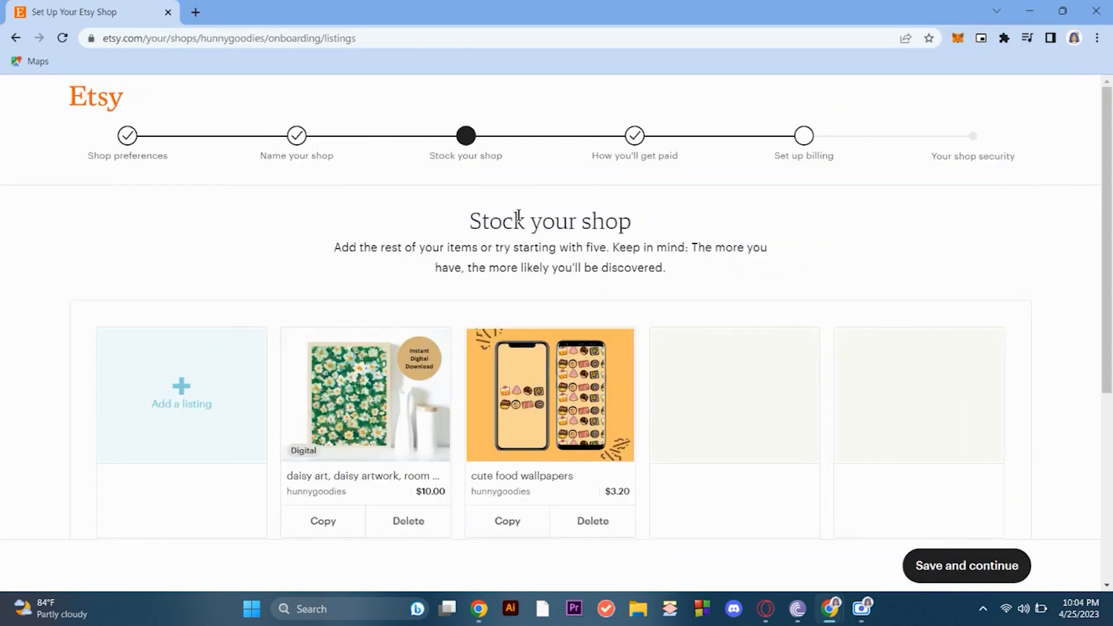
scroll(482, 273, "down", 3)
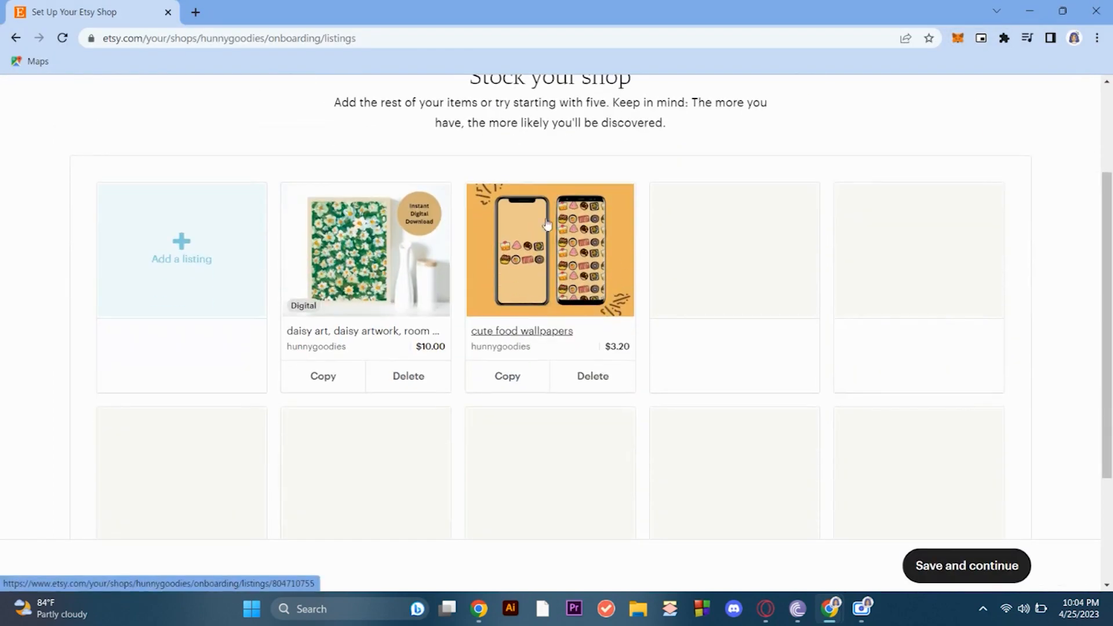
scroll(669, 306, "up", 1)
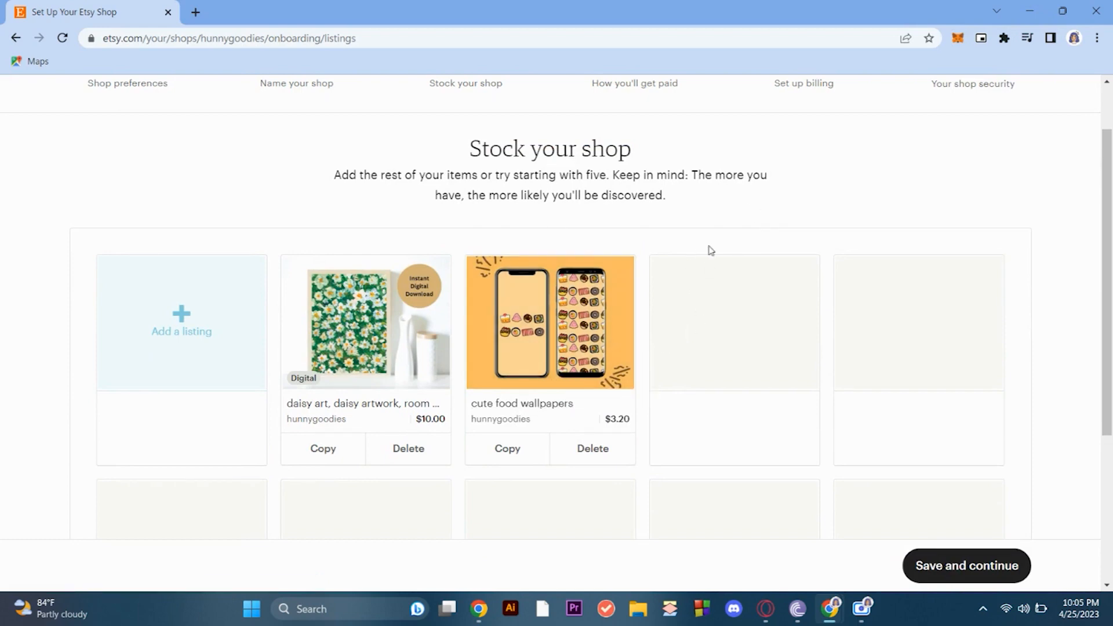
scroll(336, 107, "up", 1)
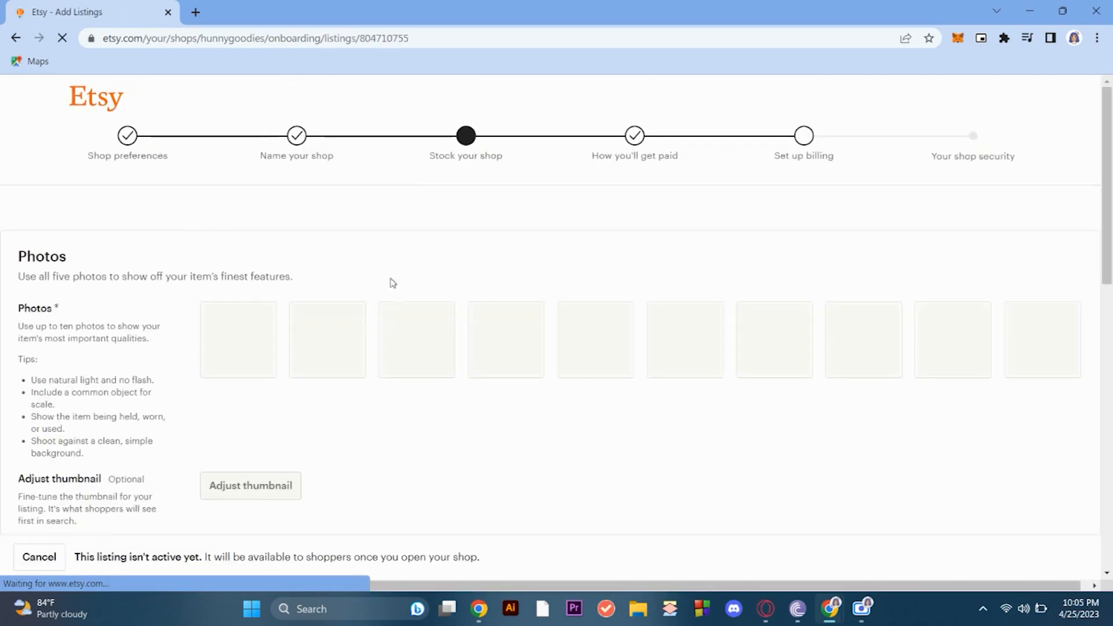
- Look through the cute food wallpapers listing, examining its photos, video, listing details, attributes, description and tags
scroll(688, 286, "down", 3)
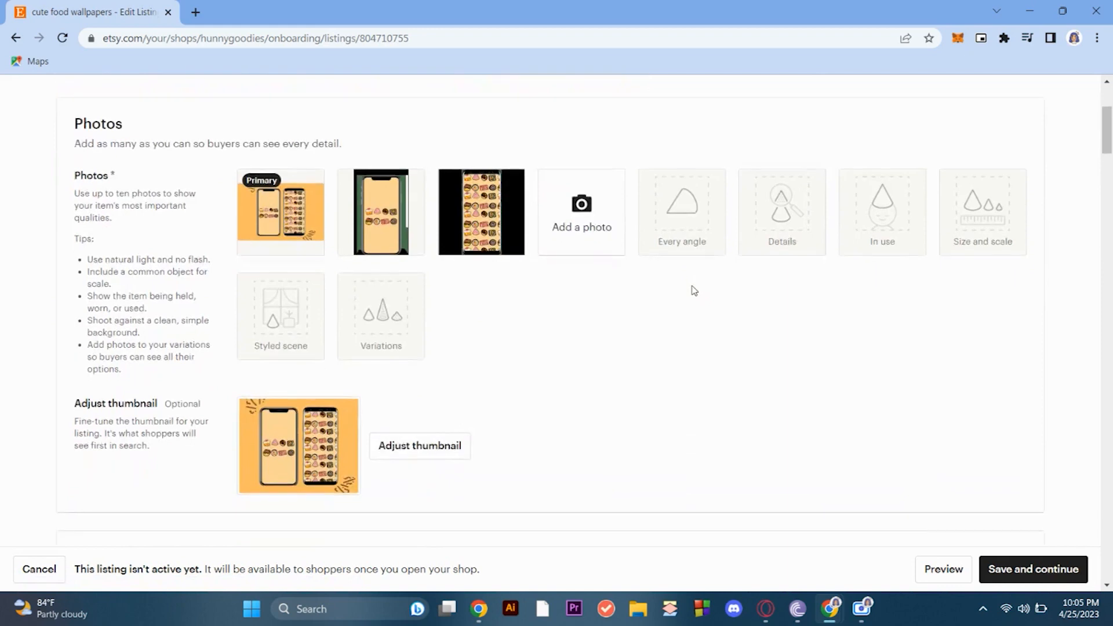
scroll(690, 290, "down", 3)
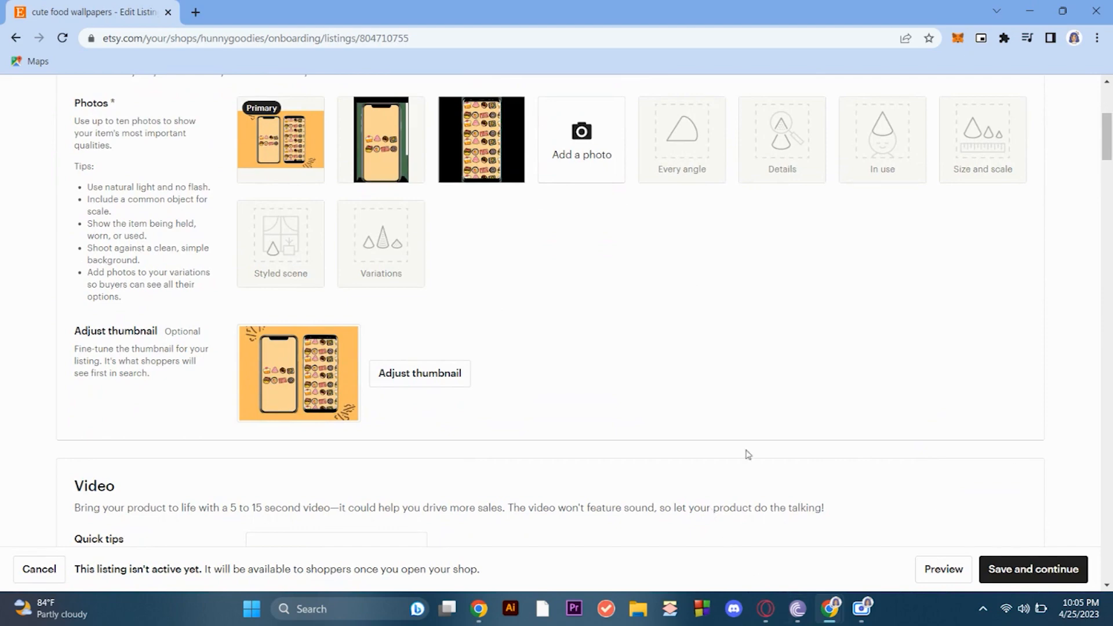
scroll(507, 293, "down", 6)
scroll(513, 284, "down", 5)
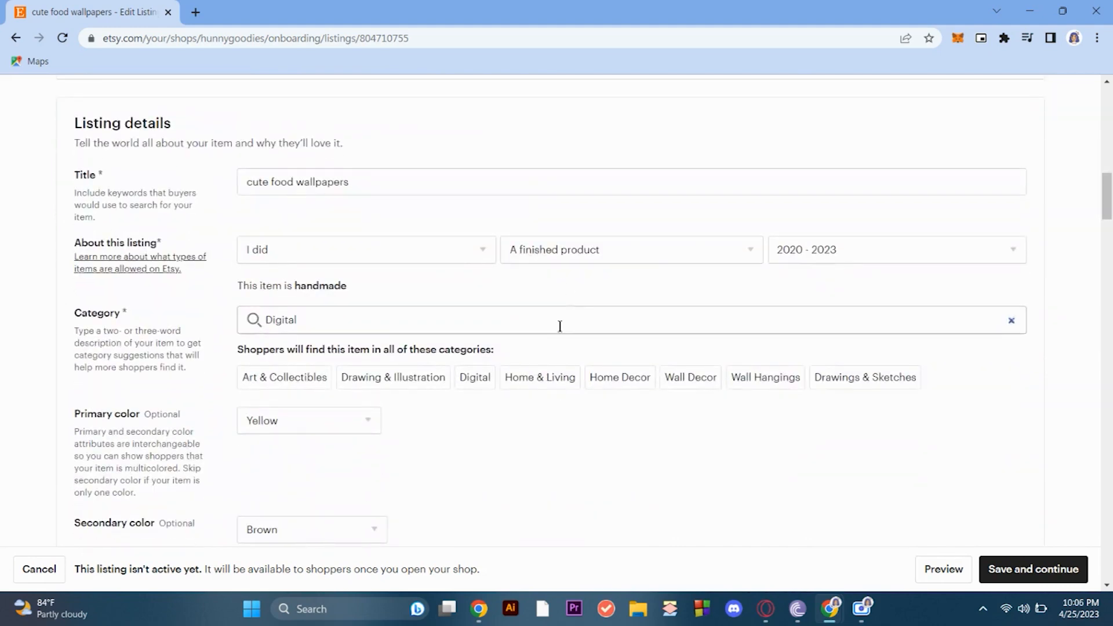
scroll(559, 323, "down", 4)
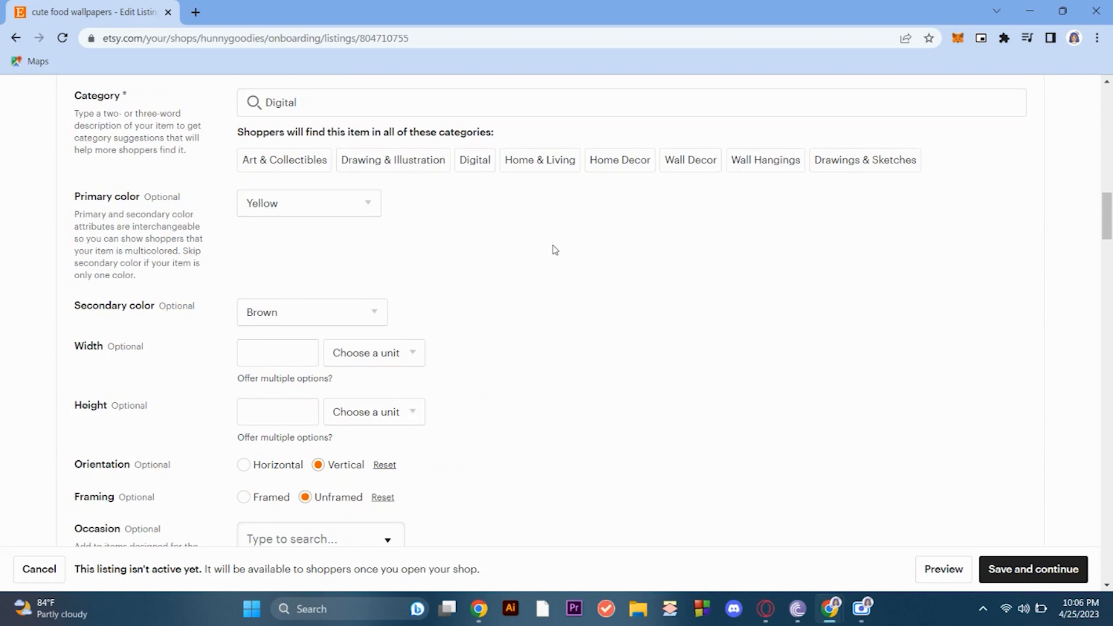
scroll(554, 250, "down", 1)
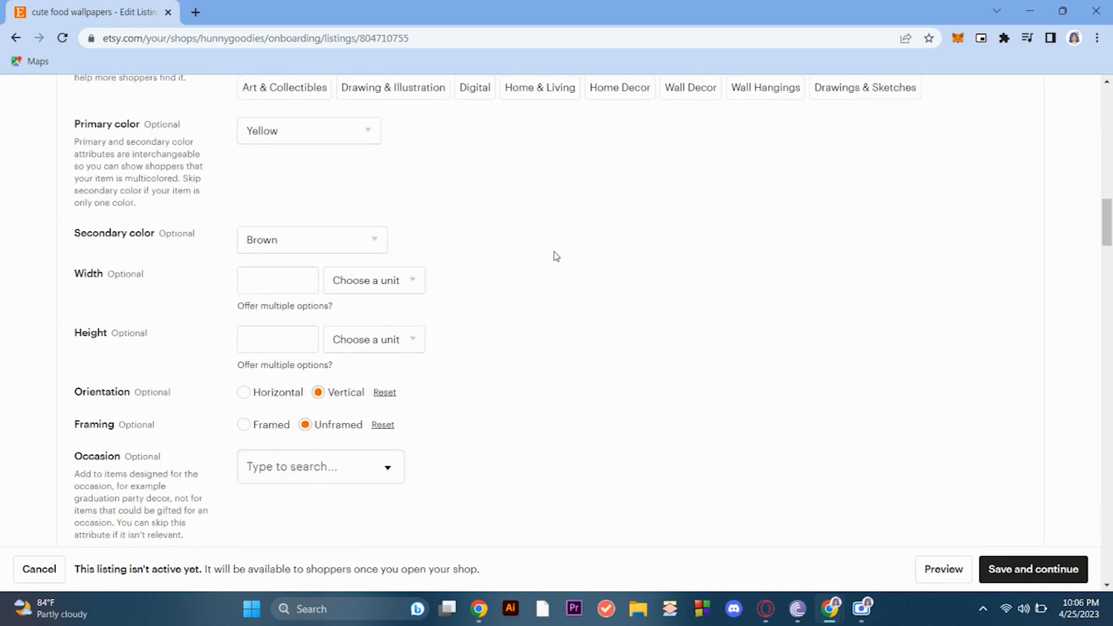
scroll(551, 325, "down", 4)
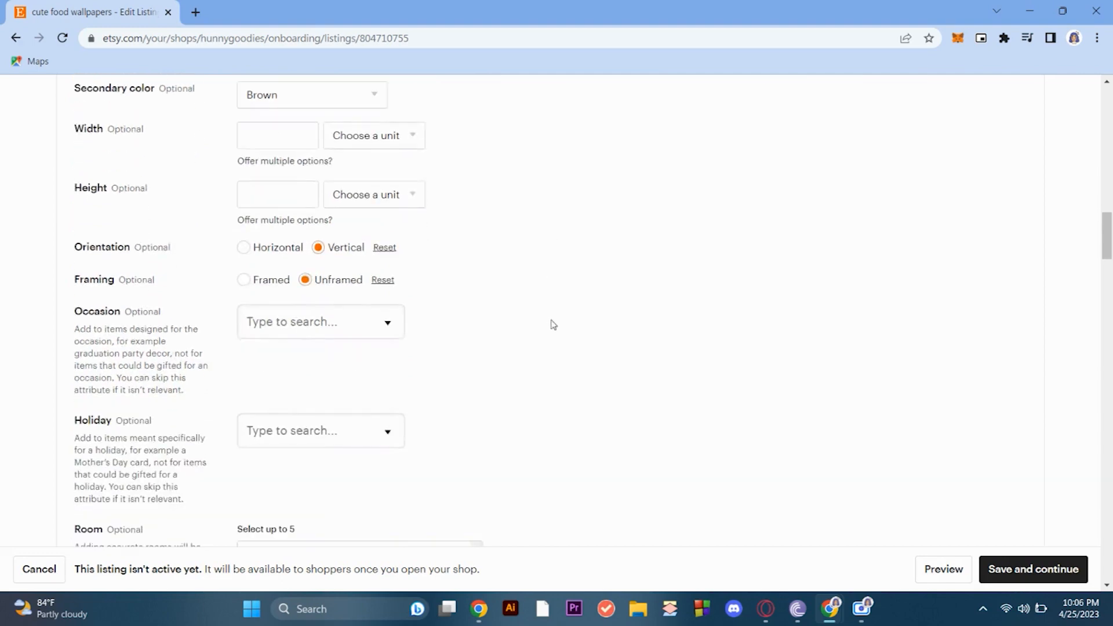
scroll(624, 297, "down", 7)
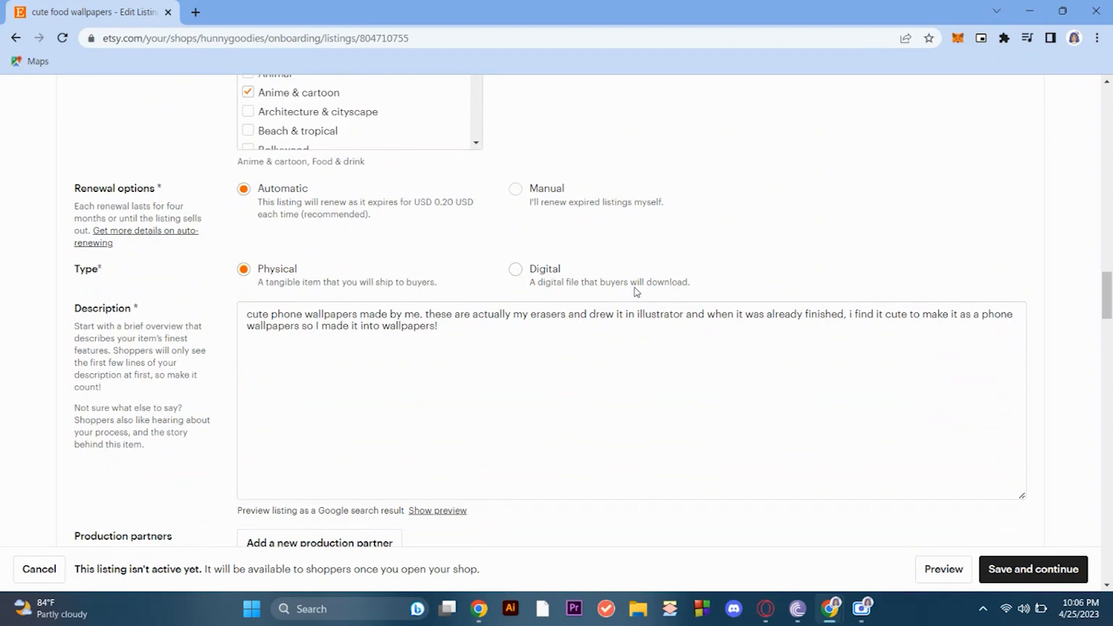
scroll(637, 292, "down", 9)
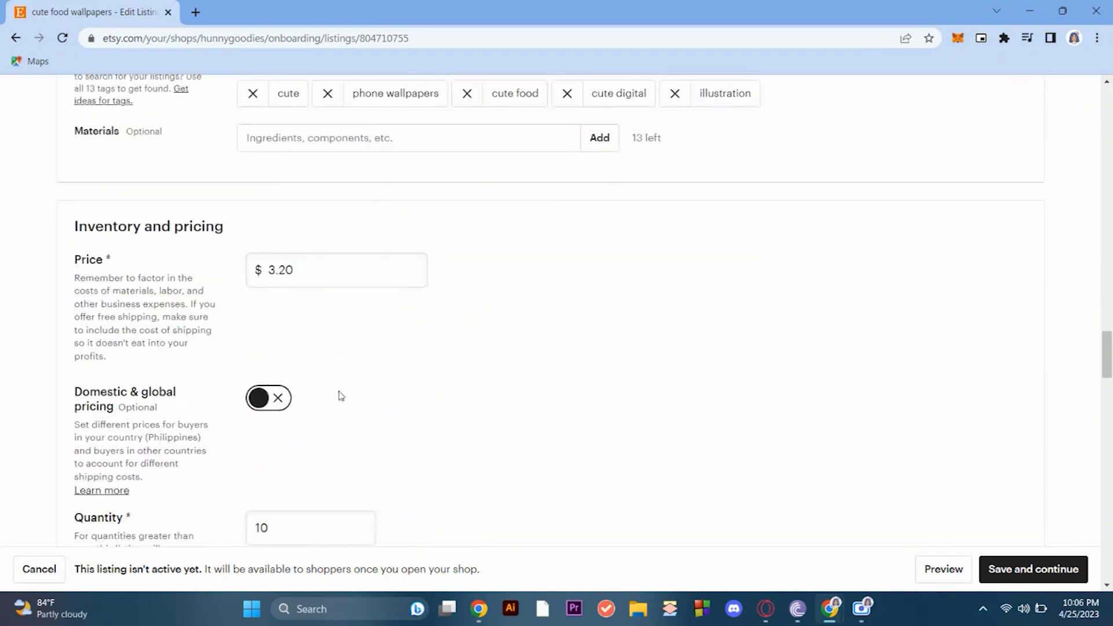
- Try to set the listing's price to 0 in the inventory and pricing section
scroll(342, 395, "down", 1)
left_click(300, 184)
left_click_drag(301, 184, 276, 185)
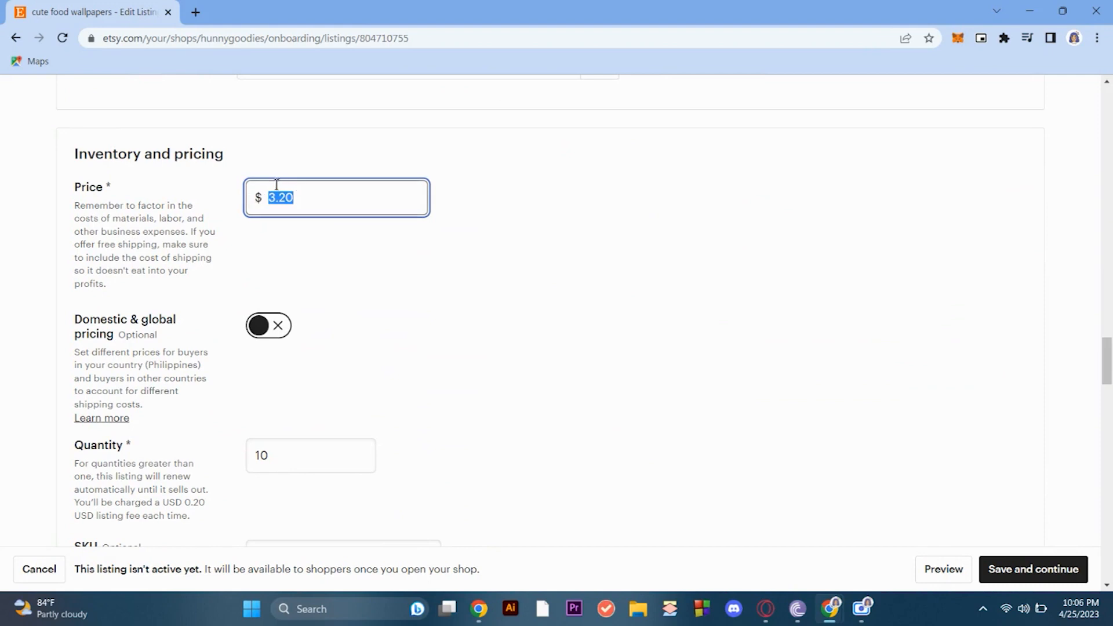
type("0")
left_click(851, 278)
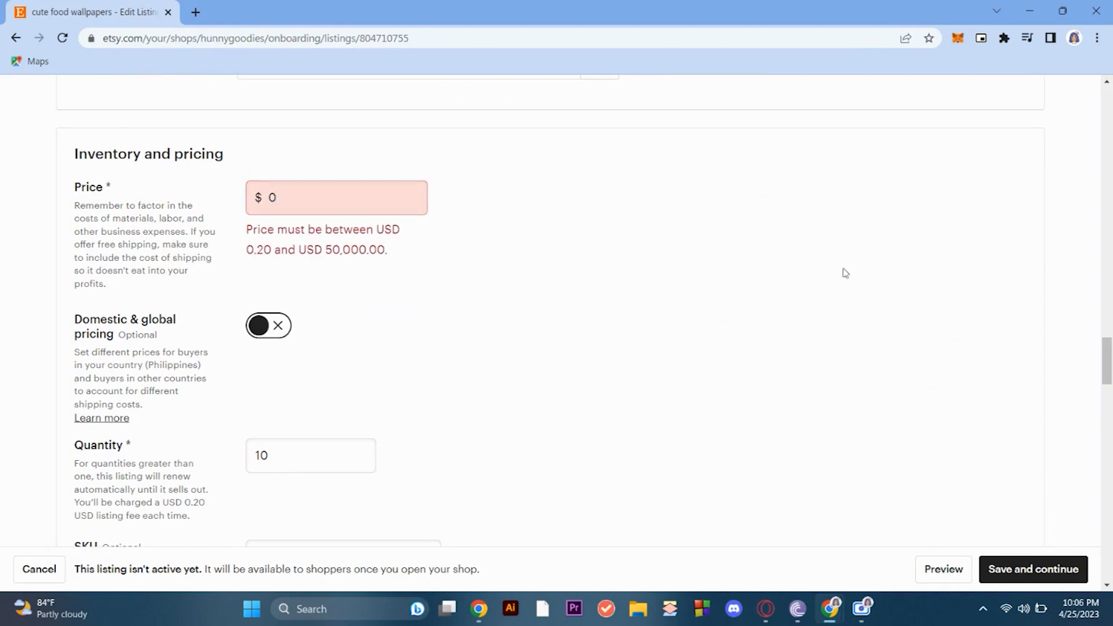
- Set the cute food wallpapers listing's price to $50
double_click(380, 207)
key("BackSpace")
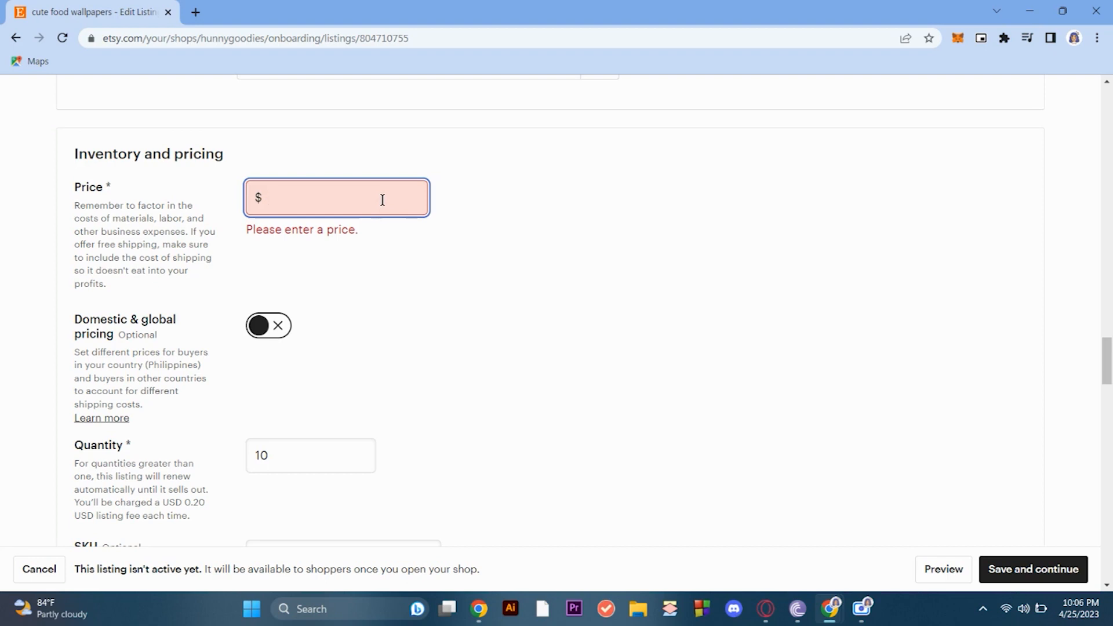
type("50")
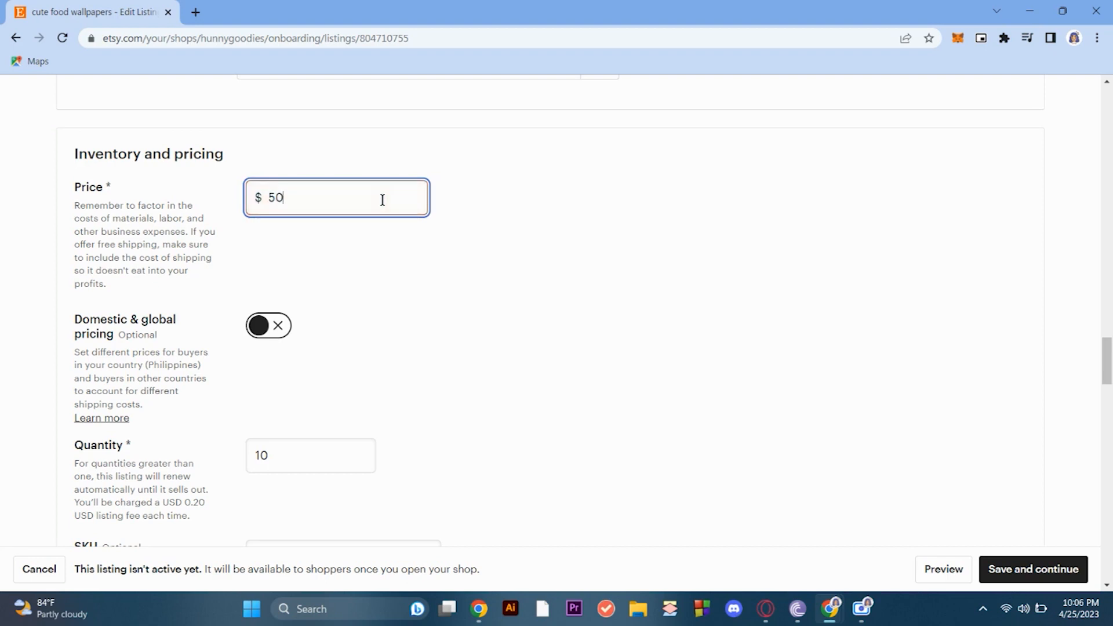
left_click(592, 208)
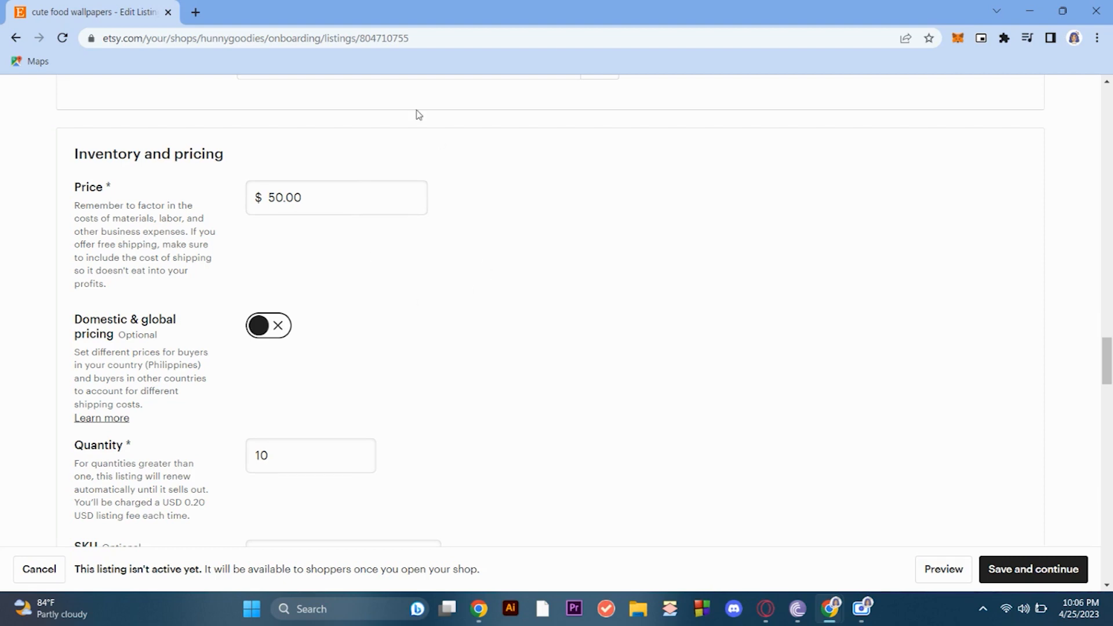
left_click(299, 206)
scroll(340, 236, "up", 1)
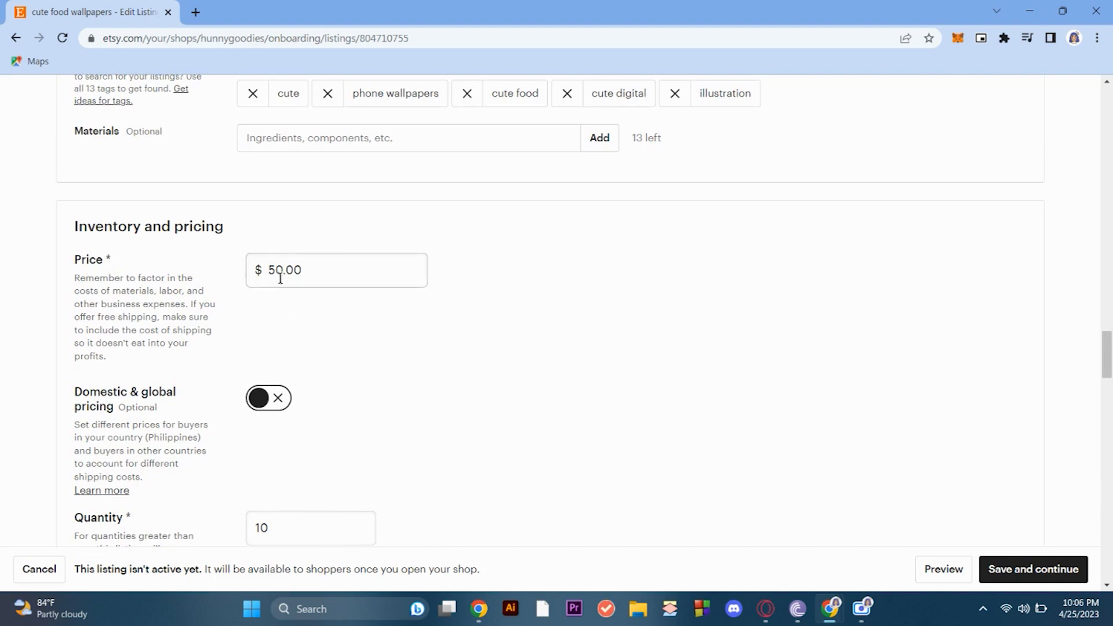
scroll(348, 262, "down", 1)
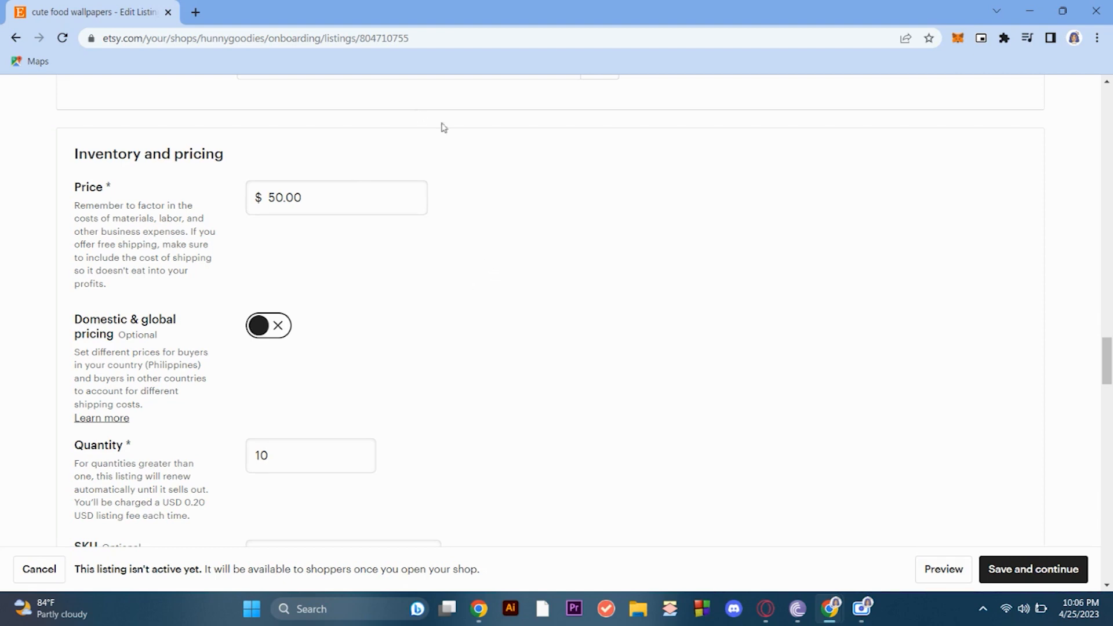
scroll(342, 242, "up", 1)
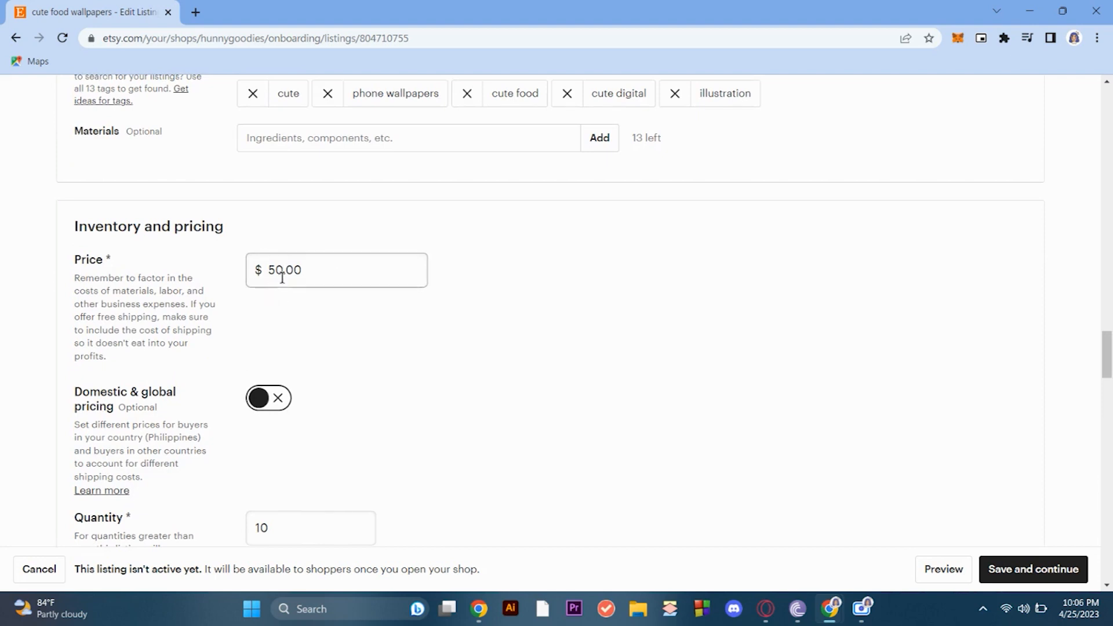
scroll(325, 267, "down", 1)
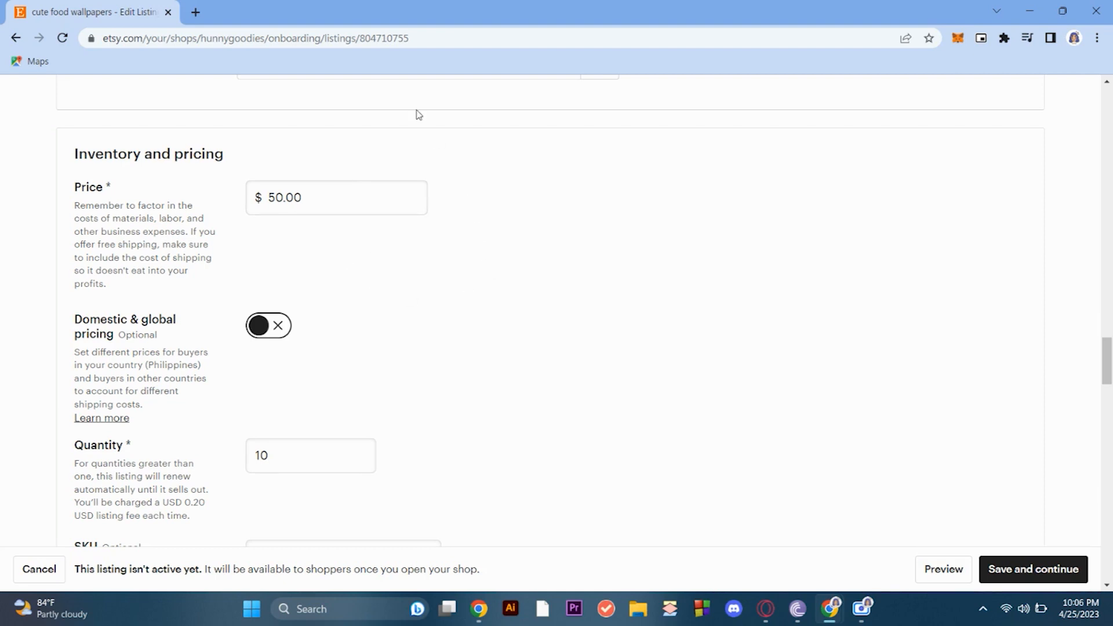
left_click(341, 192)
scroll(340, 236, "up", 1)
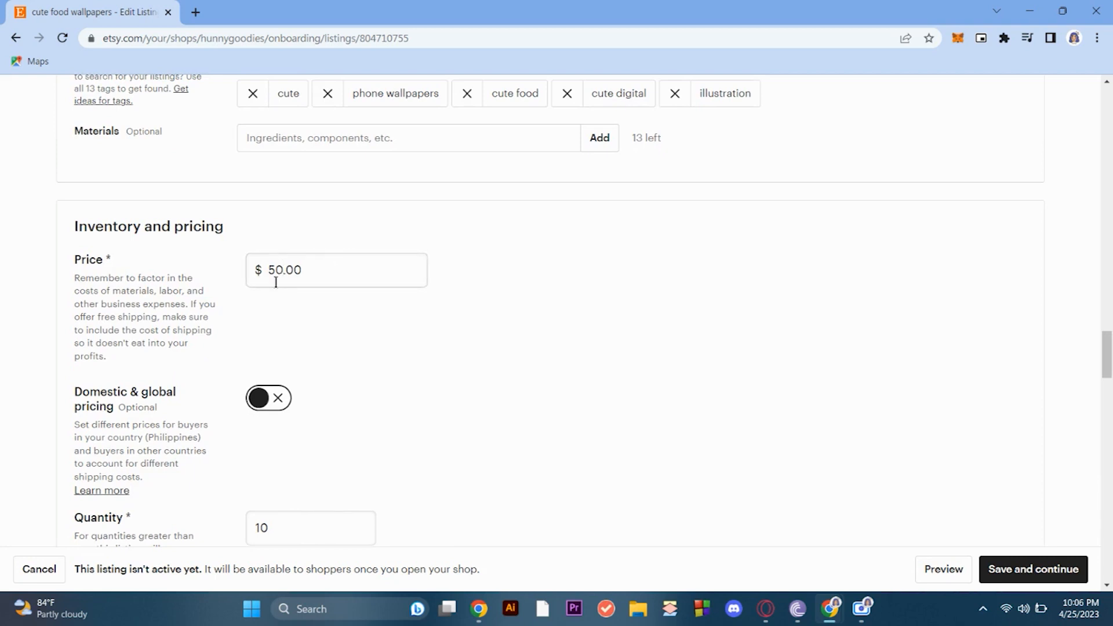
- Replace the listing's price with $60
double_click(309, 269)
type("1")
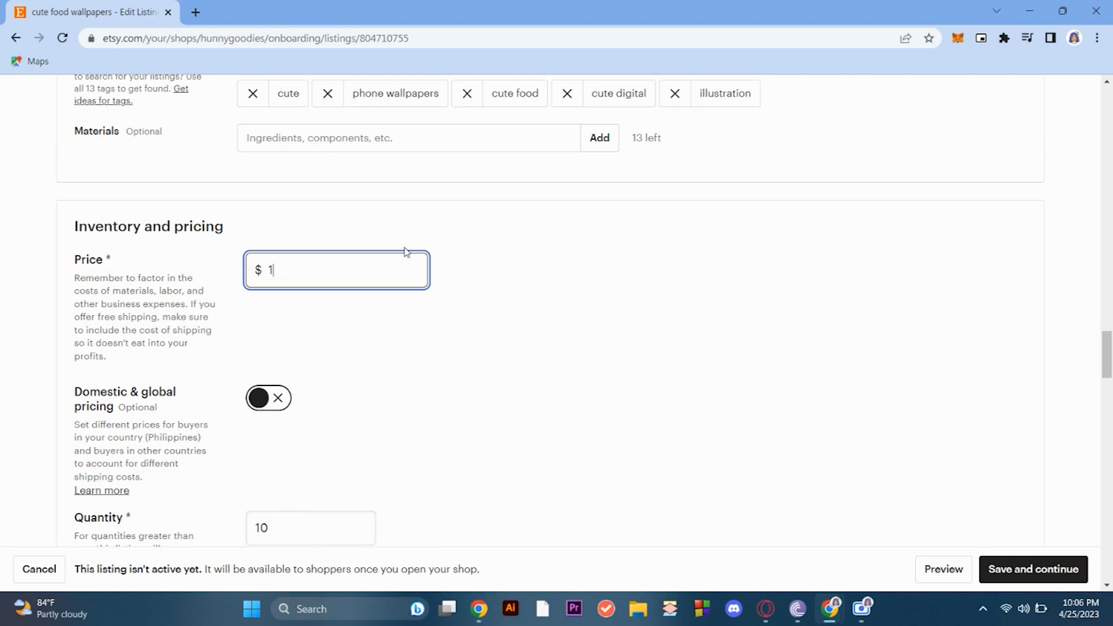
key("BackSpace")
type("60")
left_click(545, 314)
- Examine the quantity, variations, personalization and shipping sections, including the standard shipping services, delivery times and charges
scroll(406, 367, "down", 2)
scroll(508, 366, "down", 6)
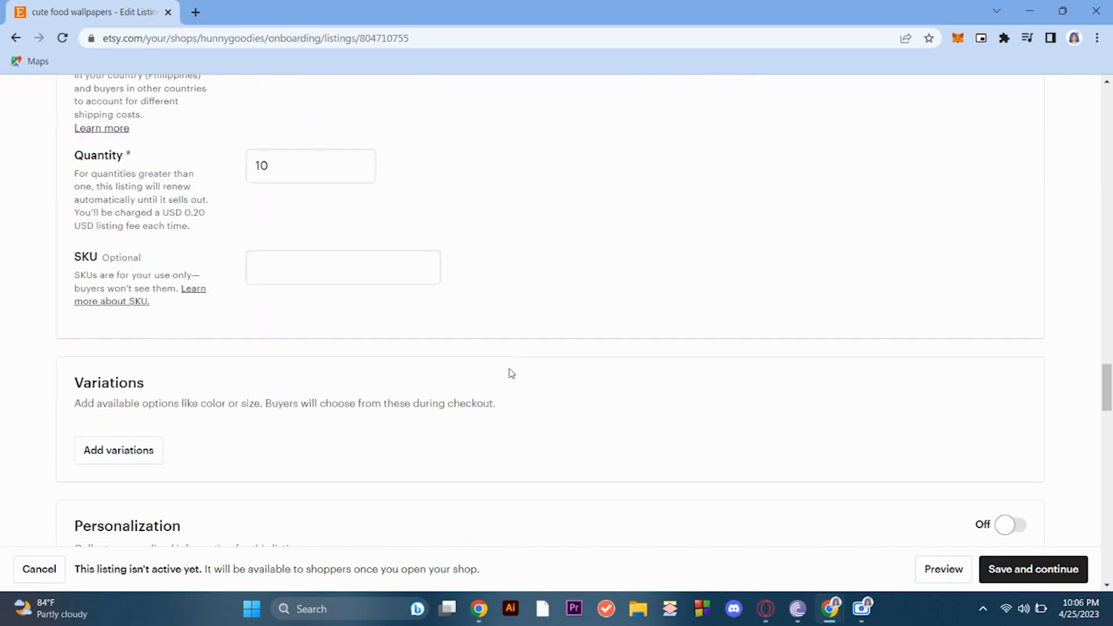
scroll(556, 376, "down", 8)
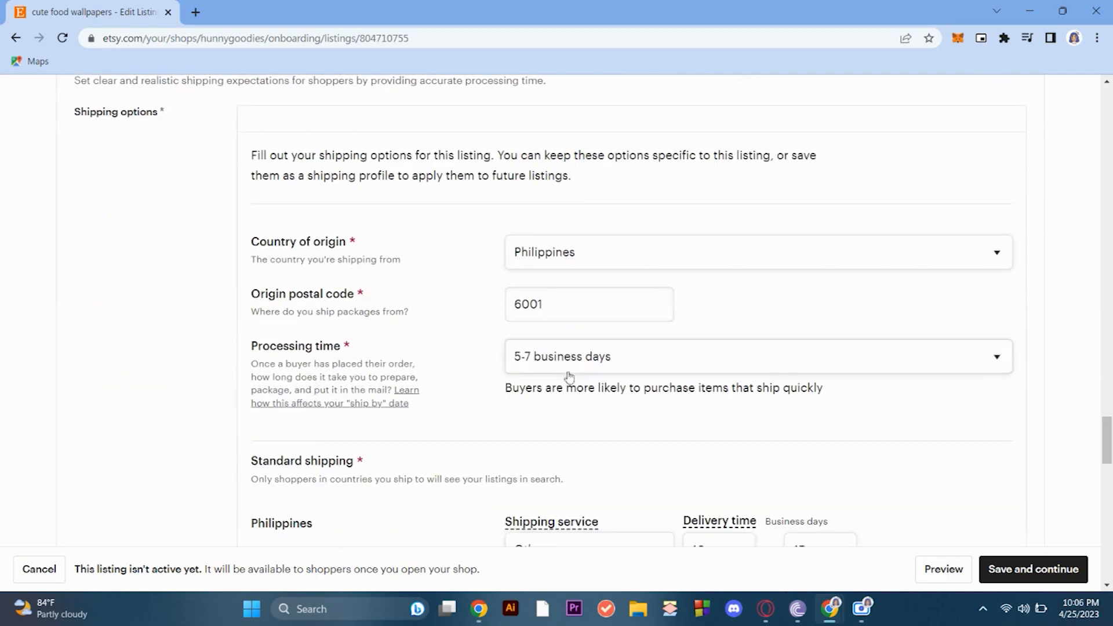
scroll(580, 368, "down", 3)
scroll(581, 368, "up", 7)
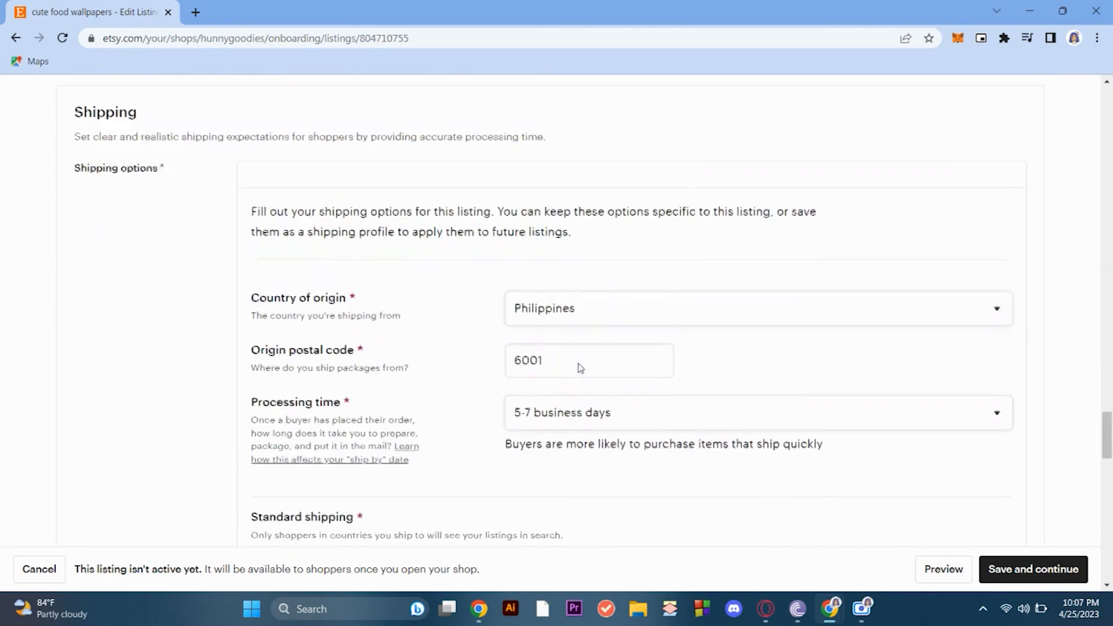
scroll(580, 368, "up", 4)
scroll(580, 368, "down", 12)
scroll(581, 369, "up", 11)
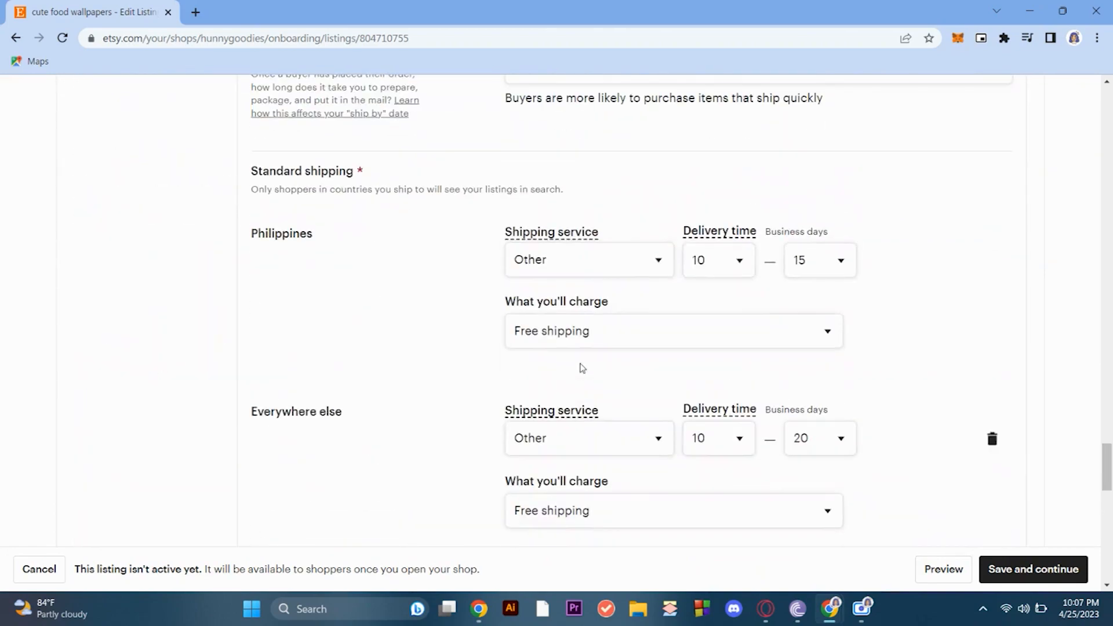
scroll(584, 371, "down", 1)
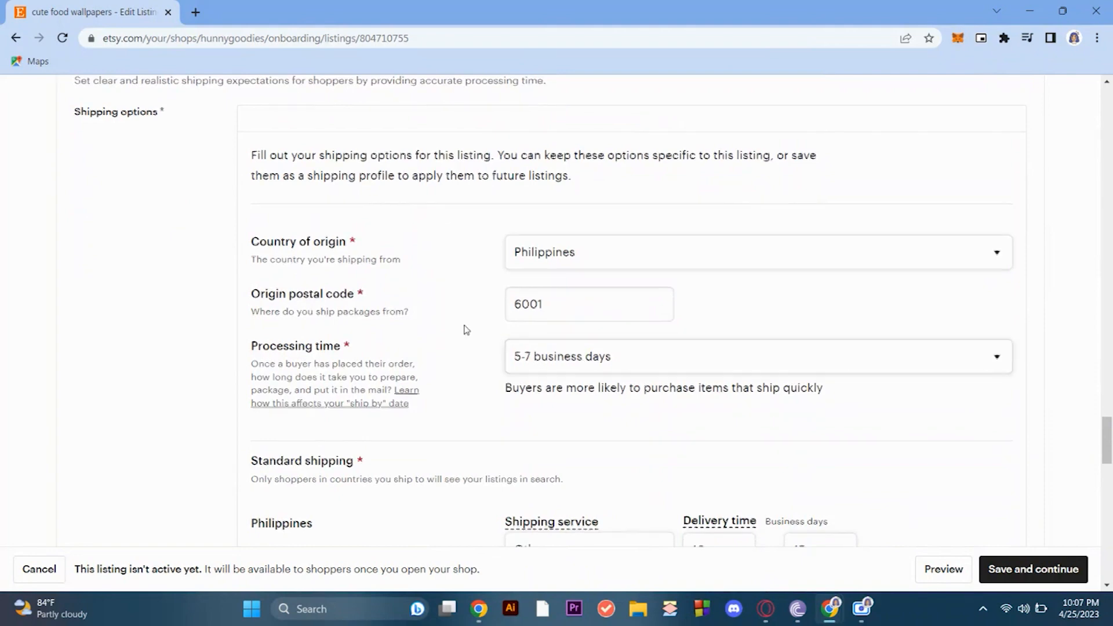
- Set the cute food wallpapers listing's price to $180
scroll(479, 343, "up", 10)
scroll(480, 342, "up", 1)
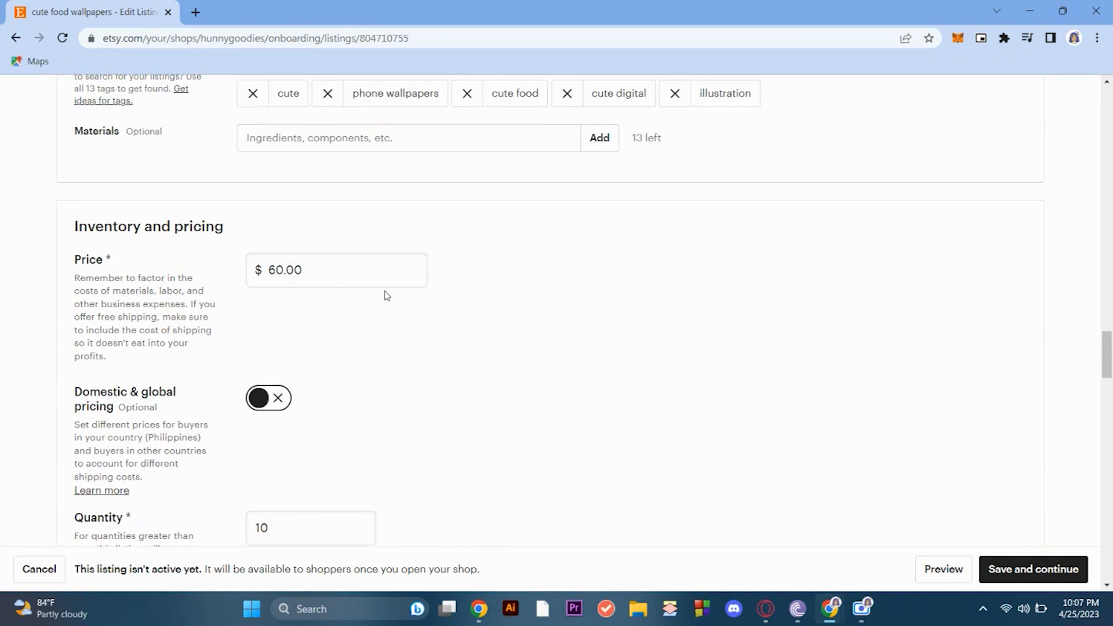
double_click(316, 274)
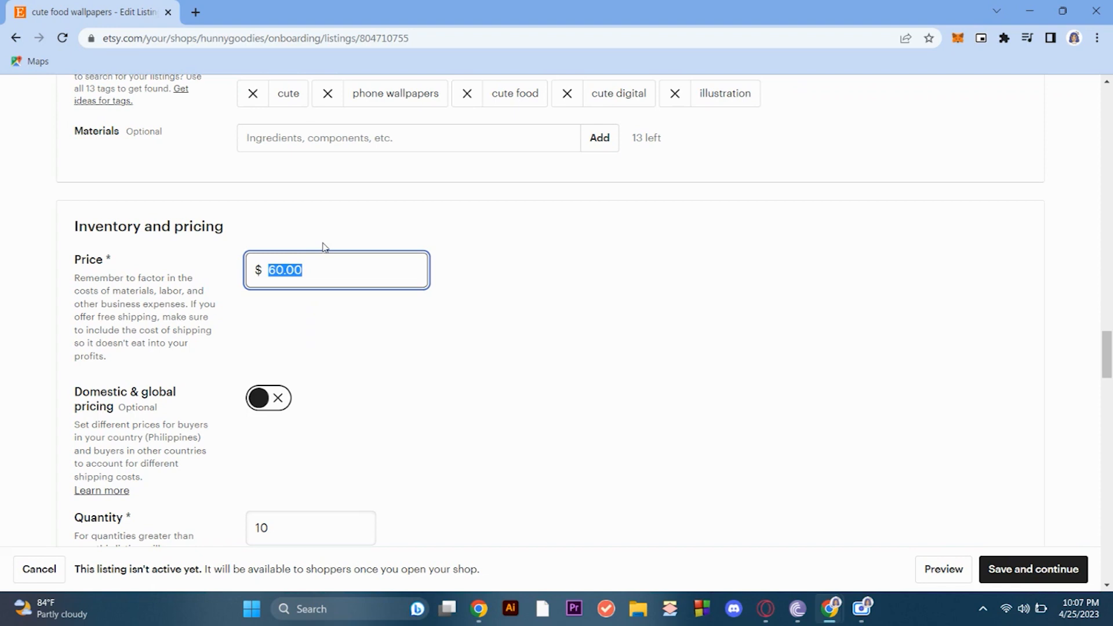
type("180")
left_click(616, 337)
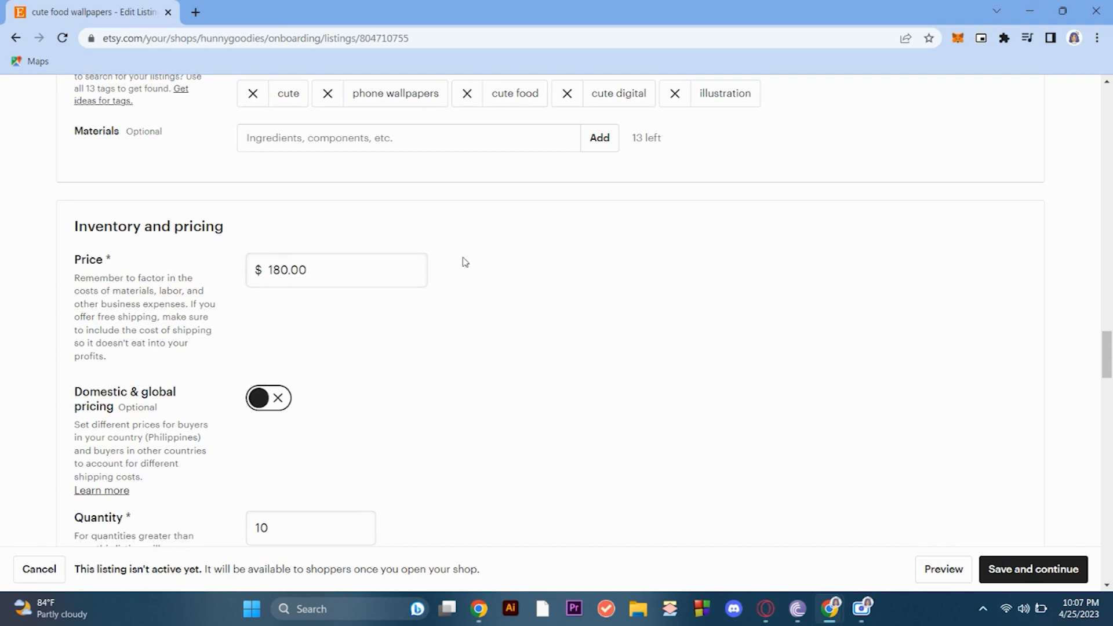
- Save the cute food wallpapers listing and continue from stocking the shop to the billing setup
scroll(700, 206, "down", 2)
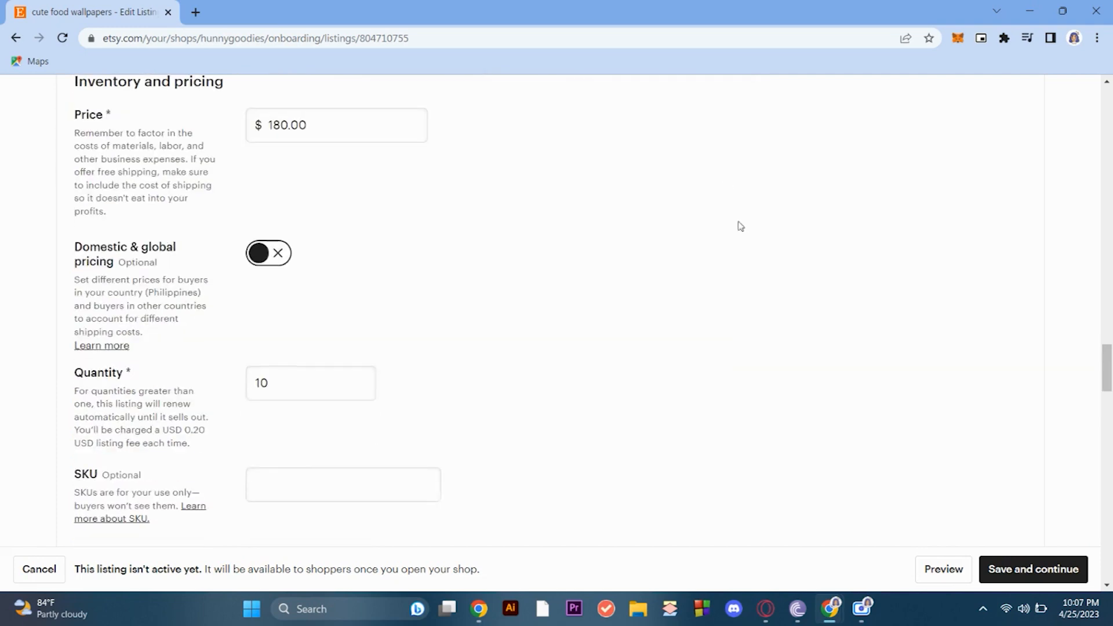
scroll(890, 185, "down", 12)
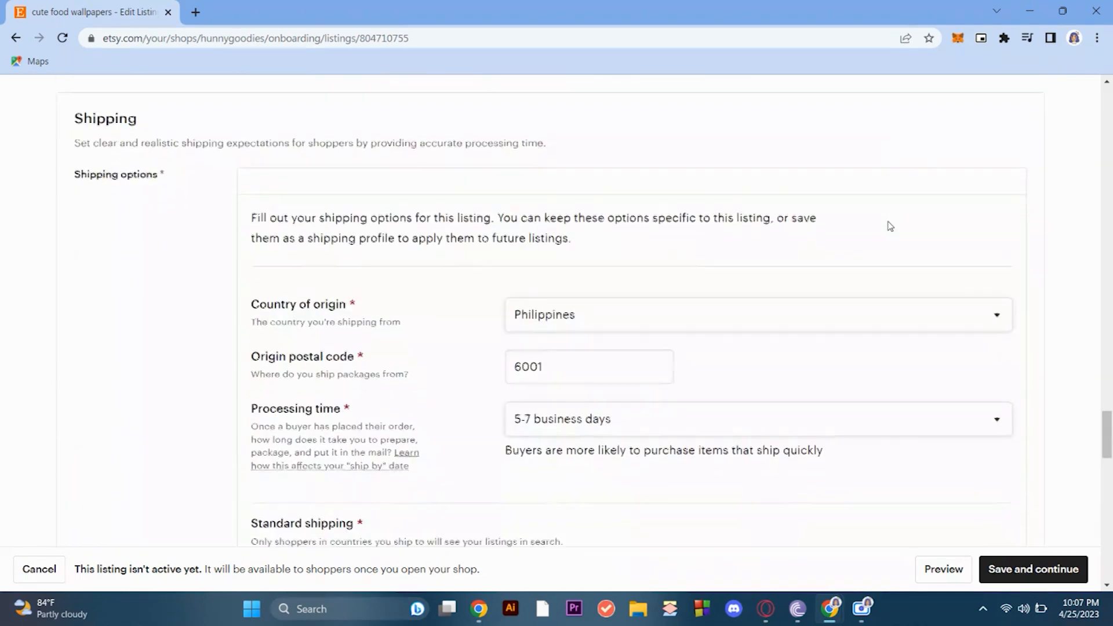
scroll(891, 227, "down", 13)
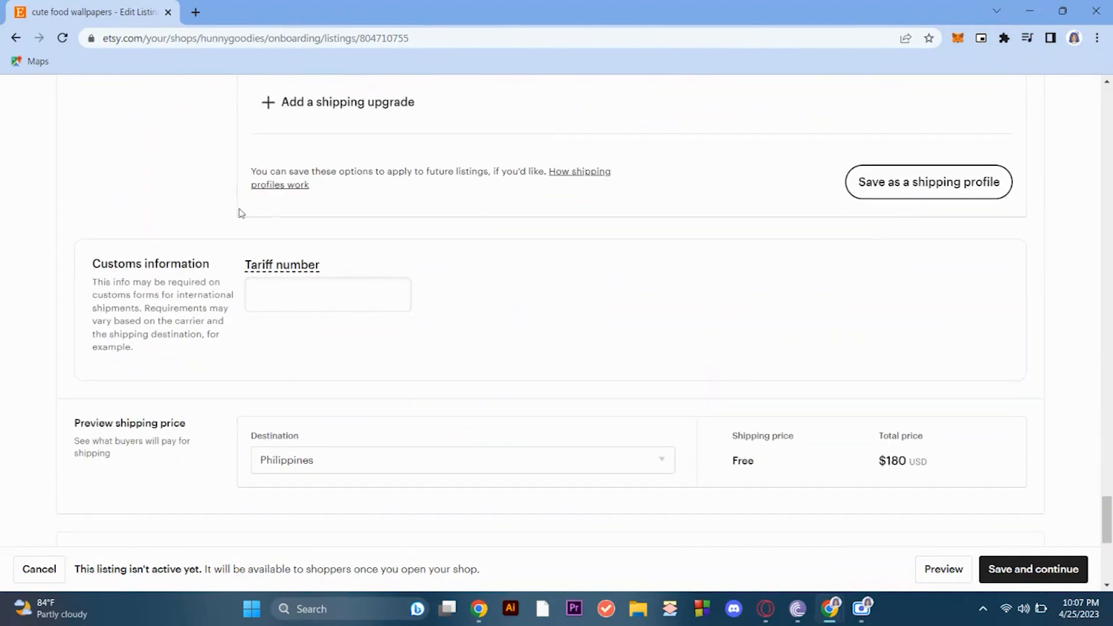
scroll(1081, 348, "down", 2)
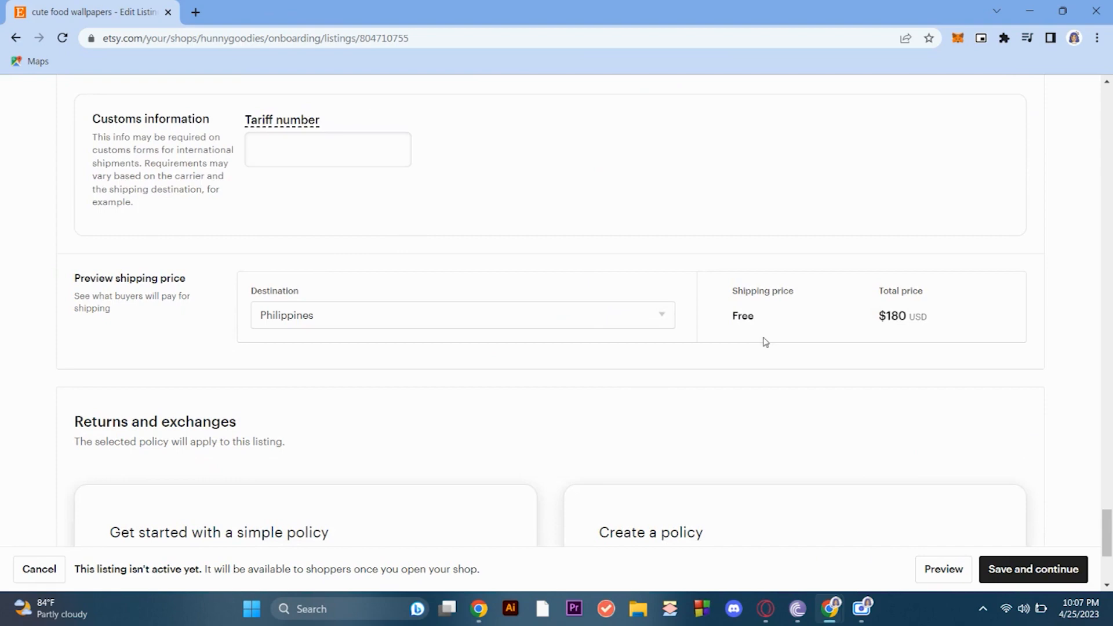
scroll(830, 295, "down", 4)
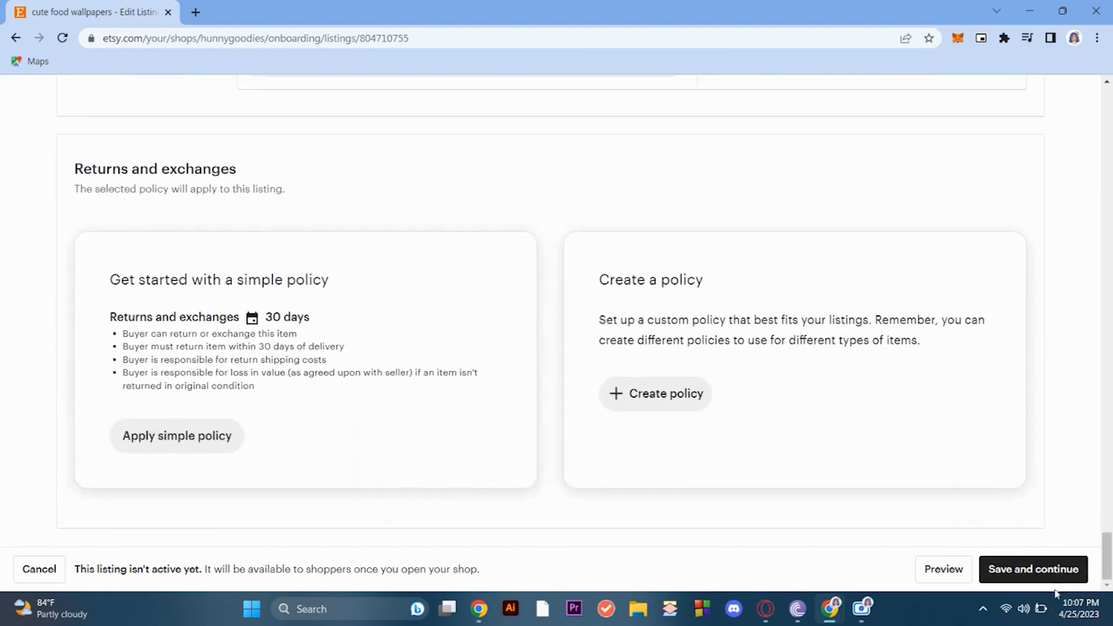
left_click(1023, 572)
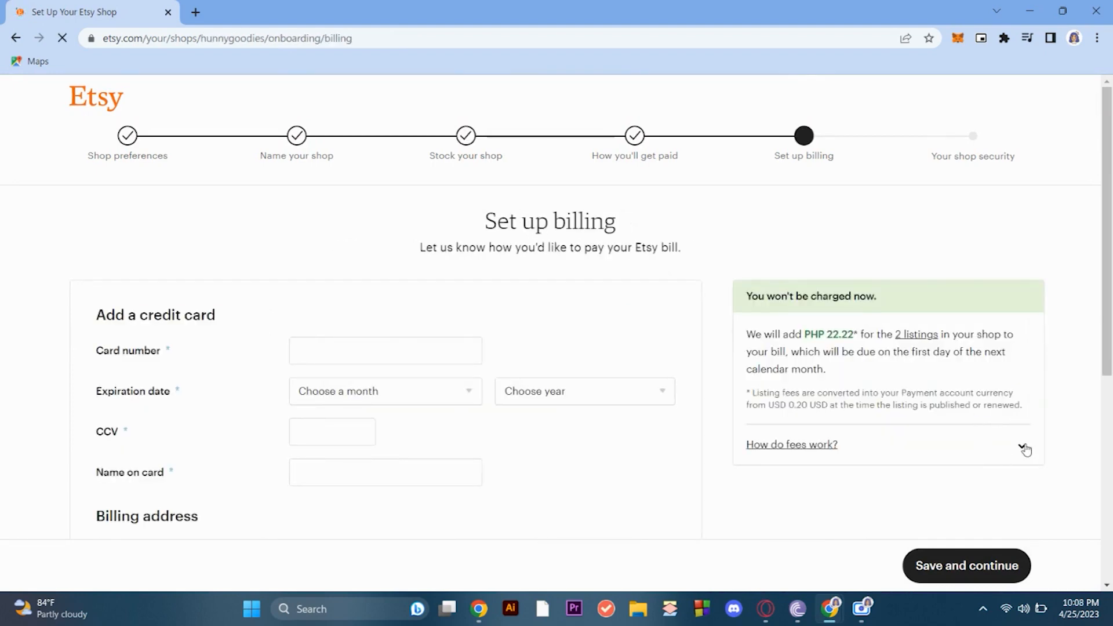
left_click(1019, 445)
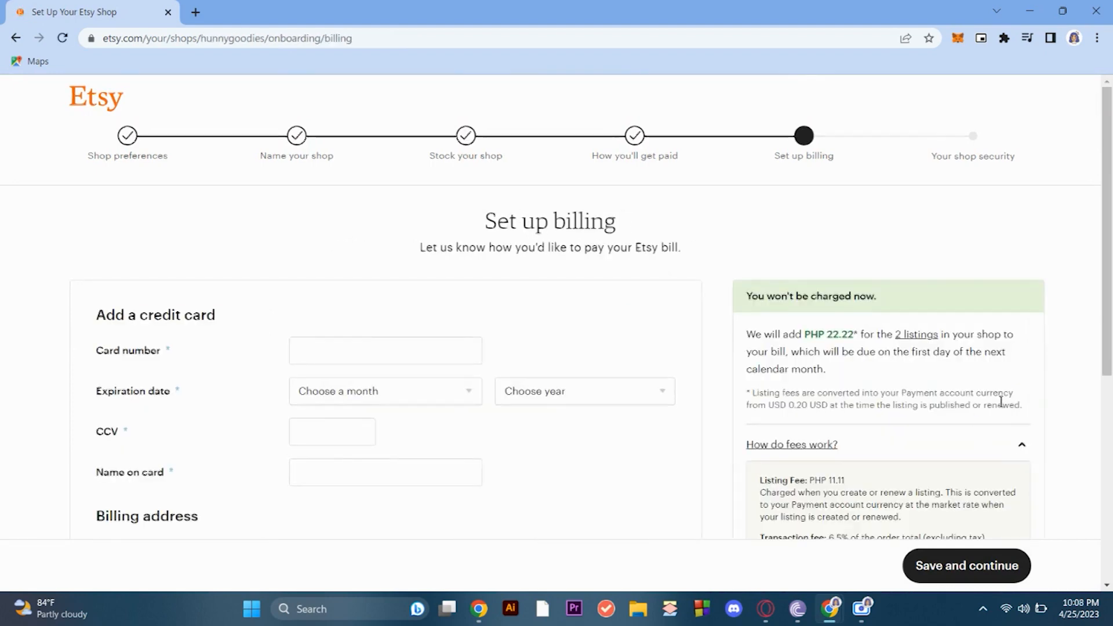
scroll(1004, 441, "down", 3)
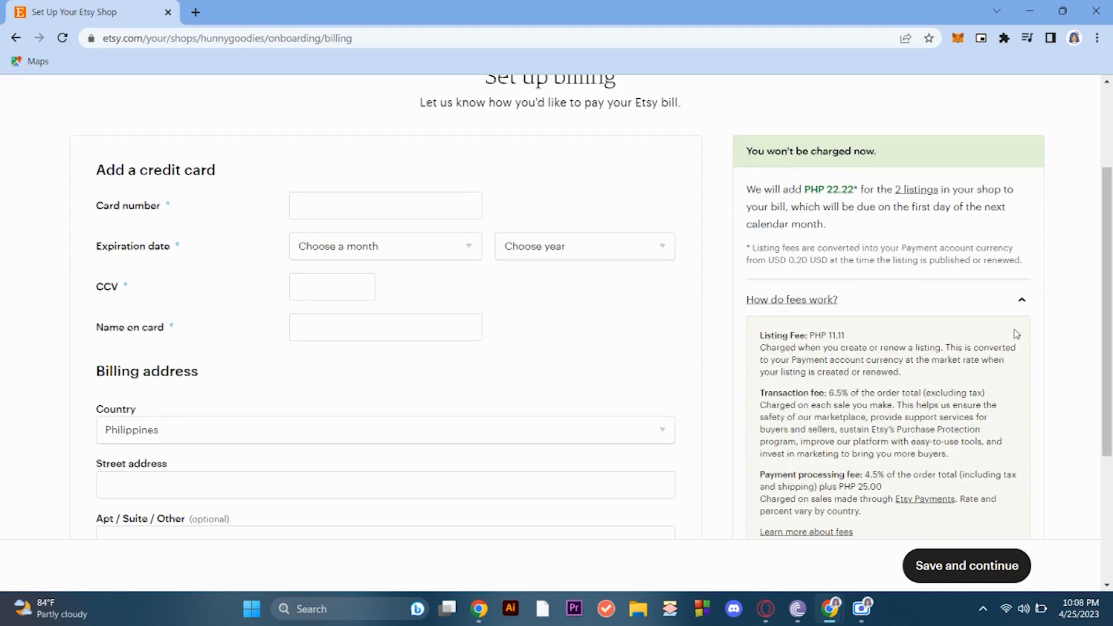
- Review the explanation of listing, transaction and payment processing fees on the billing setup page
scroll(1016, 329, "down", 1)
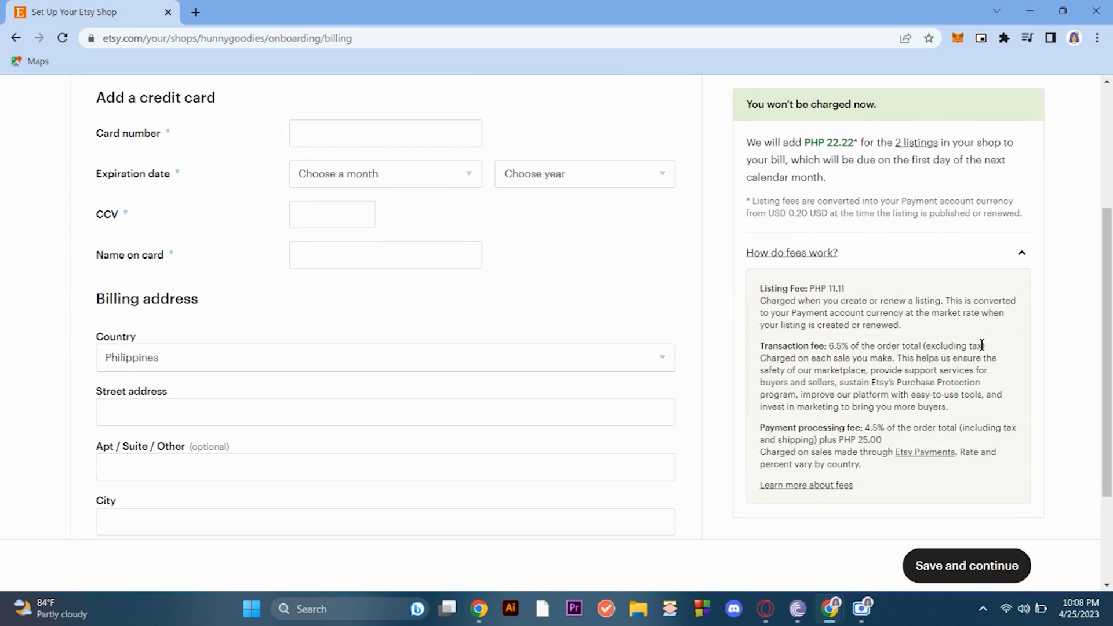
scroll(981, 346, "up", 1)
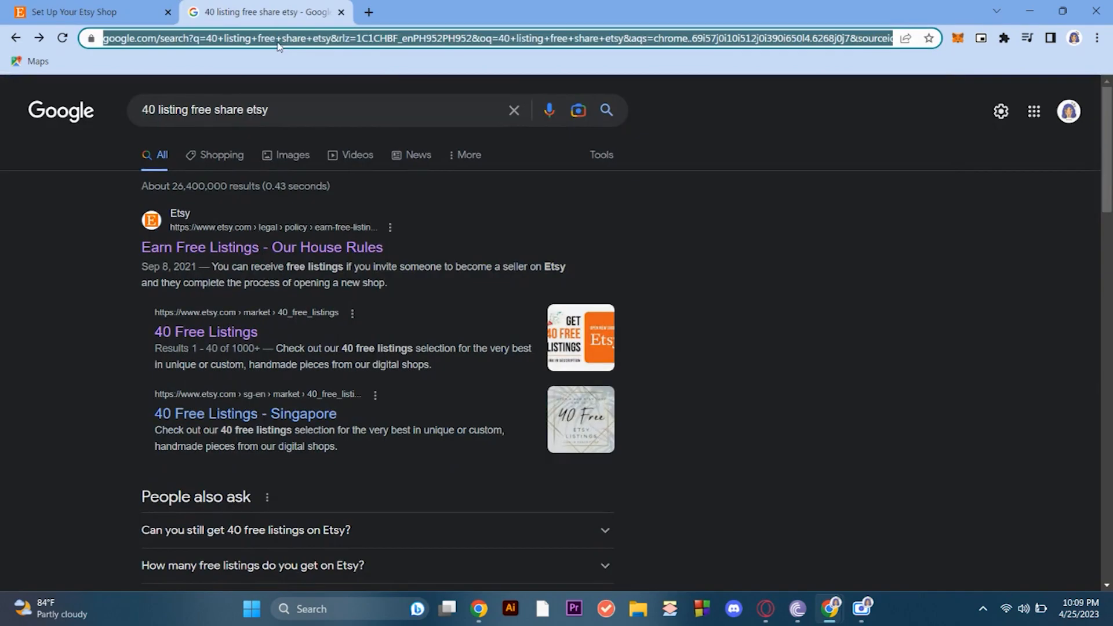
- Open Etsy's Invite Friends, Get Free Listings! page at etsy.com/invites/sell and look over its link-sharing and email invitation sections
type("etsy.com")
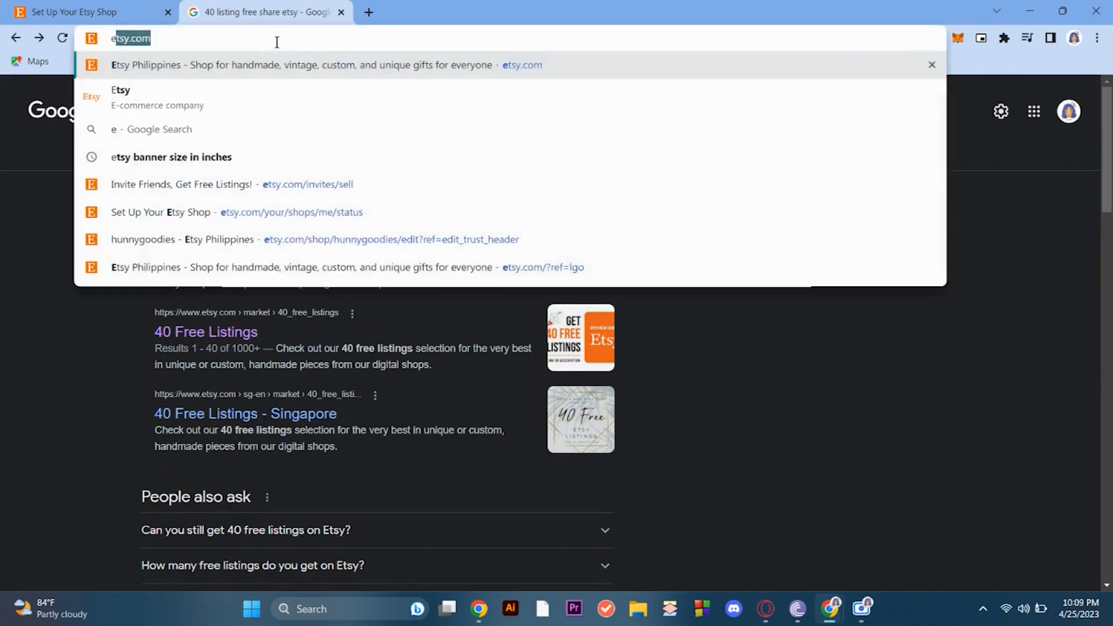
key("Down")
key("Down")
key("Down")
key("Down")
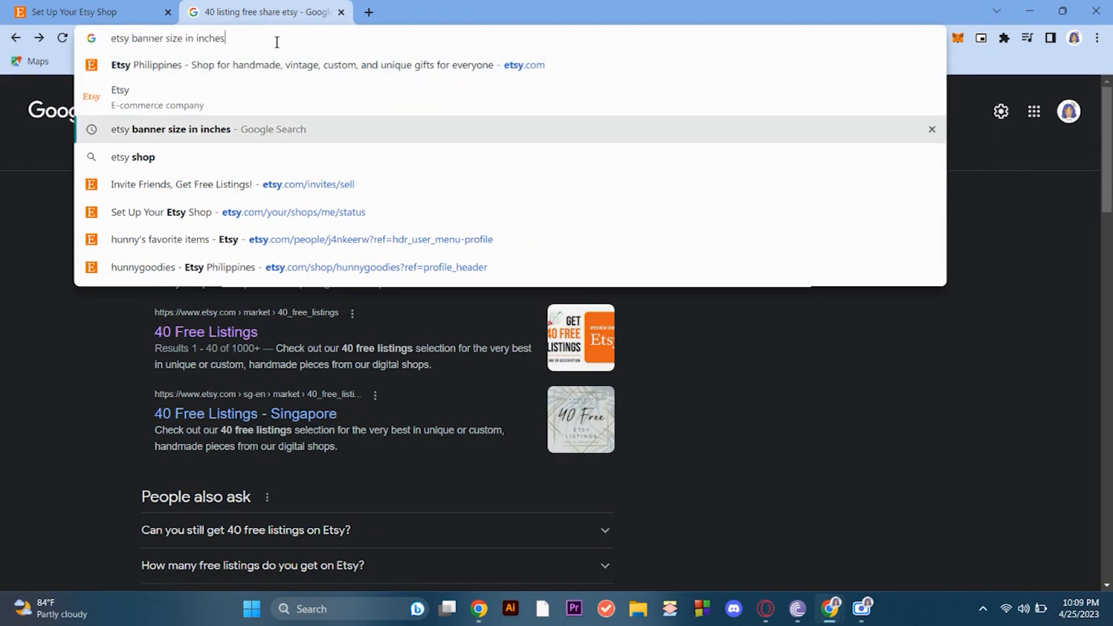
key("Return")
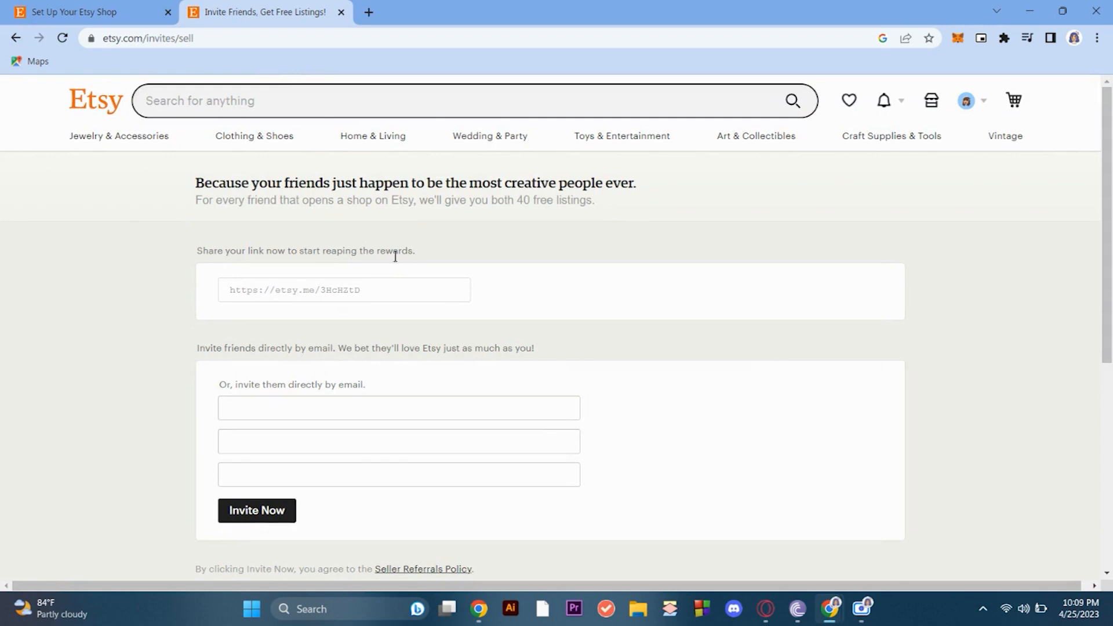
scroll(711, 258, "down", 1)
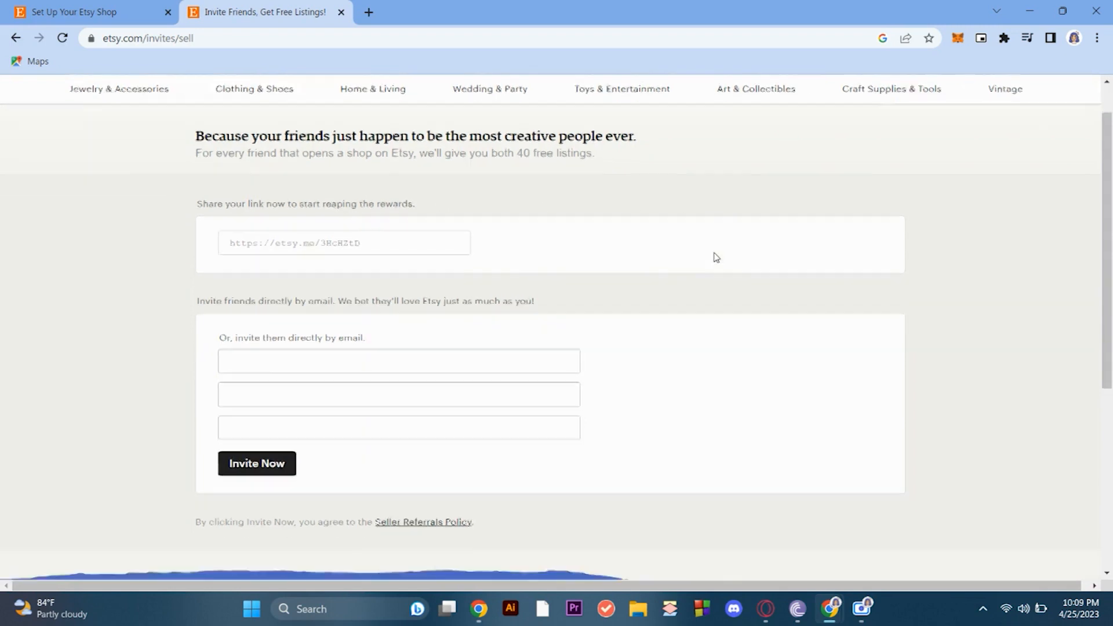
scroll(717, 257, "up", 1)
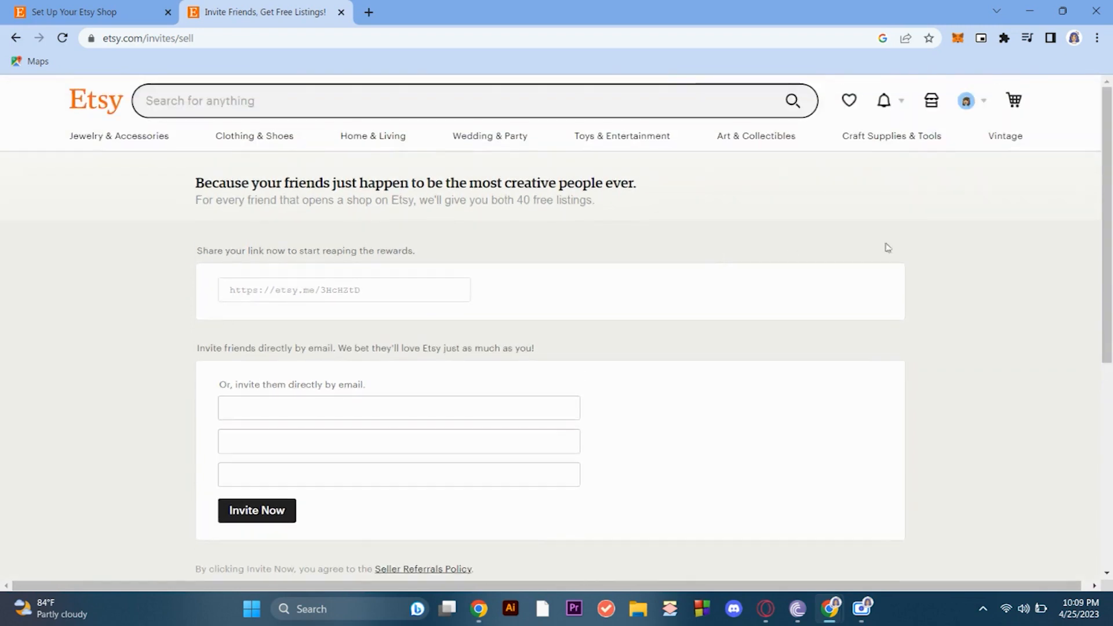